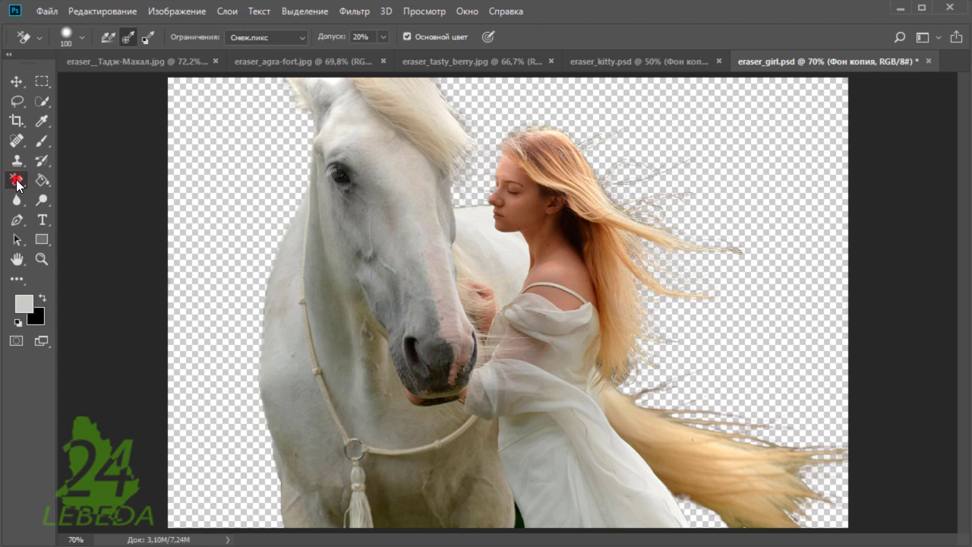
- Glance at the eraser tool flyout, then switch to the eraser_kitty.psd document
right_click(17, 182)
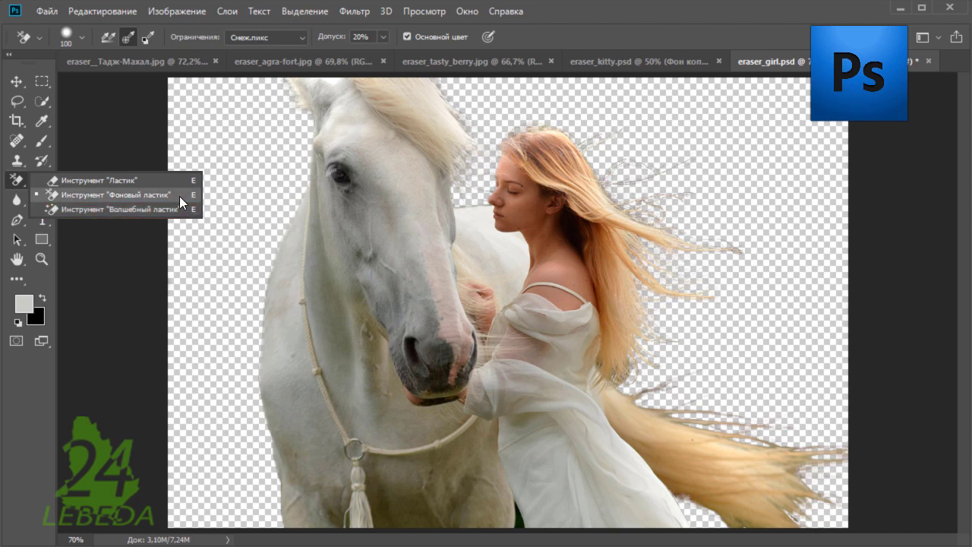
left_click(789, 65)
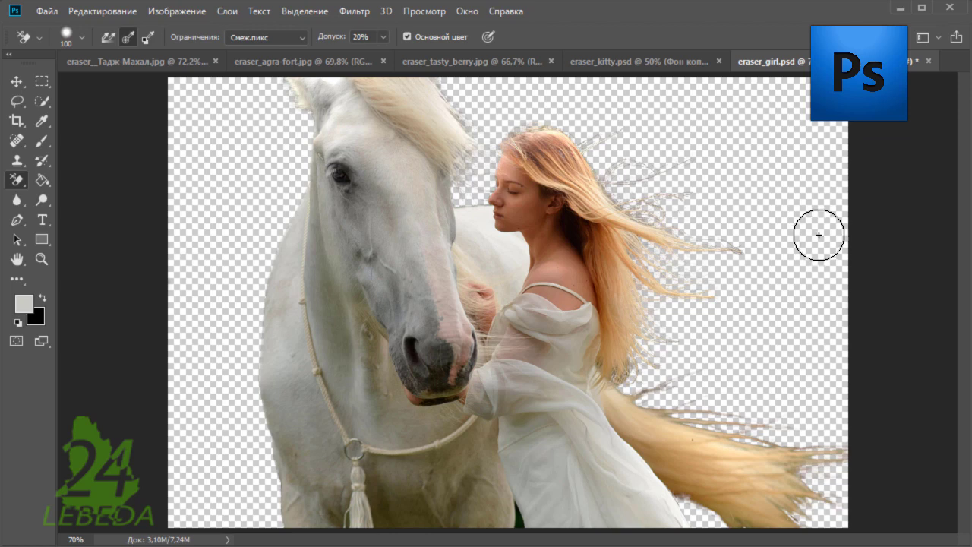
left_click(594, 63)
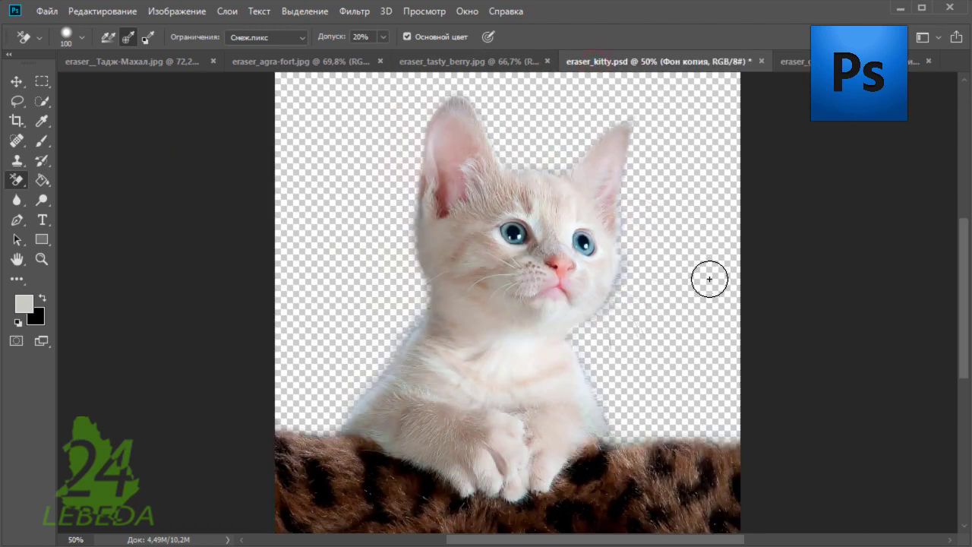
- Select the basic Eraser and look through the Taj Mahal and Agra Fort photos
left_click(16, 180)
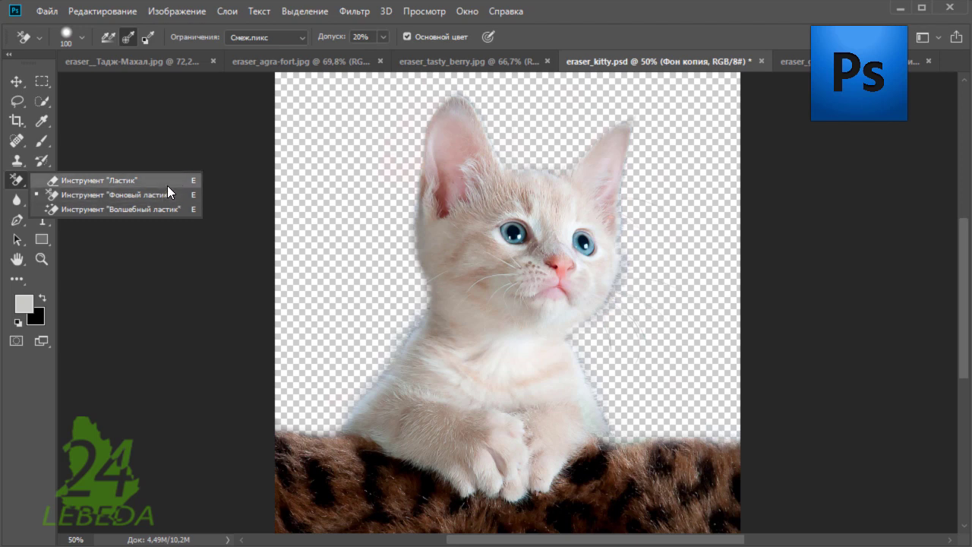
left_click(143, 182)
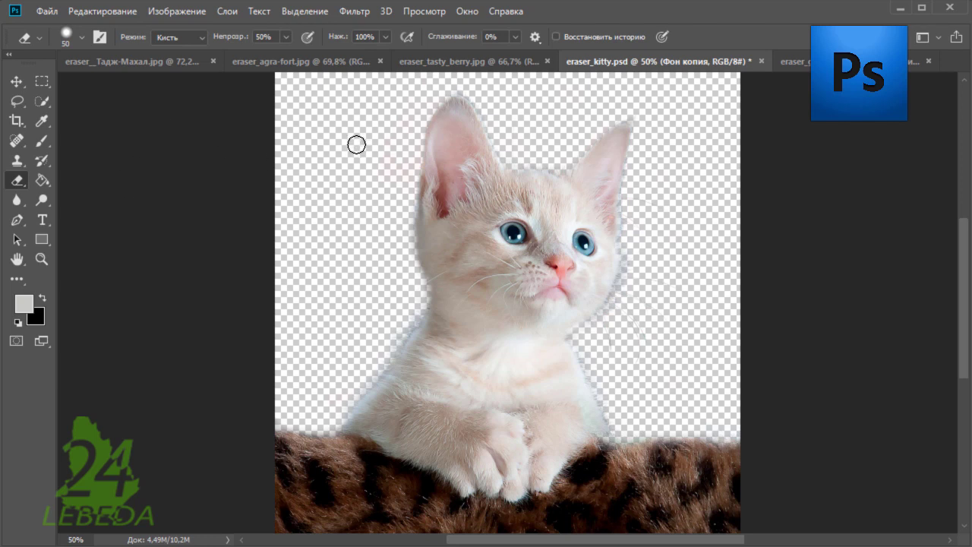
left_click(157, 58)
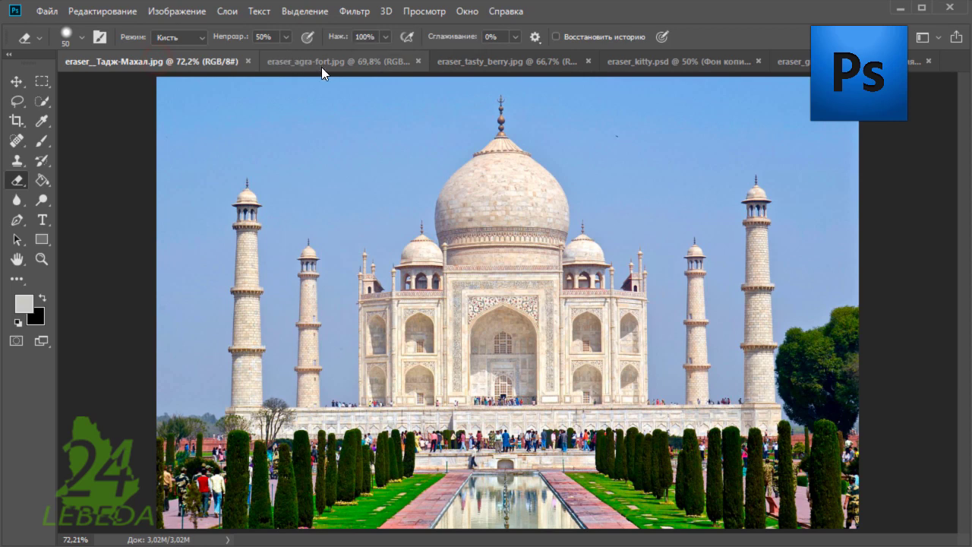
left_click(321, 67)
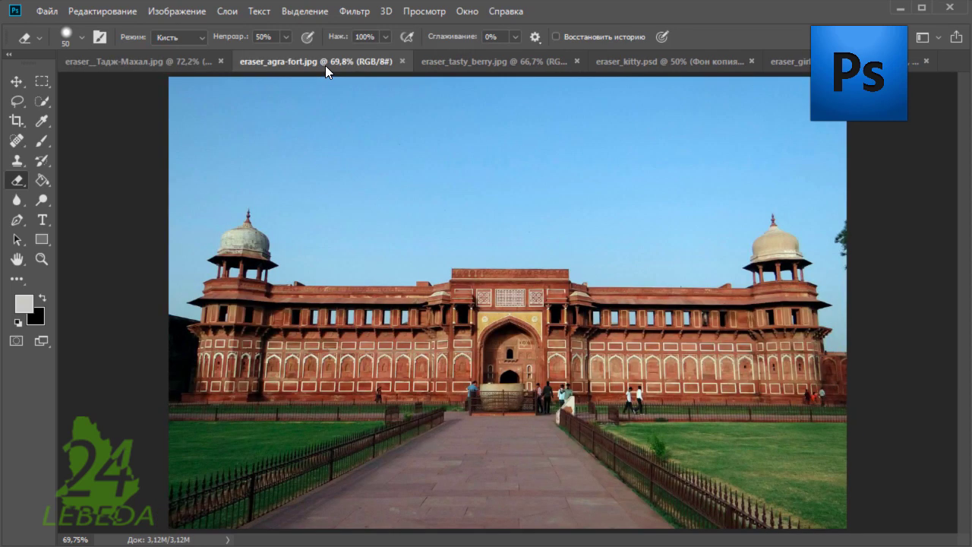
- Choose the Background Eraser and return to eraser_girl.psd
left_click(19, 179)
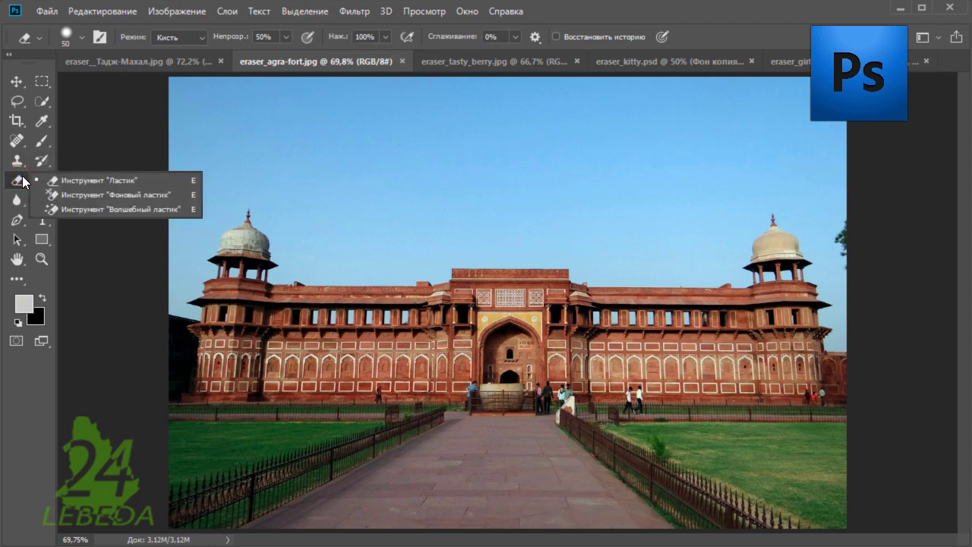
left_click(68, 197)
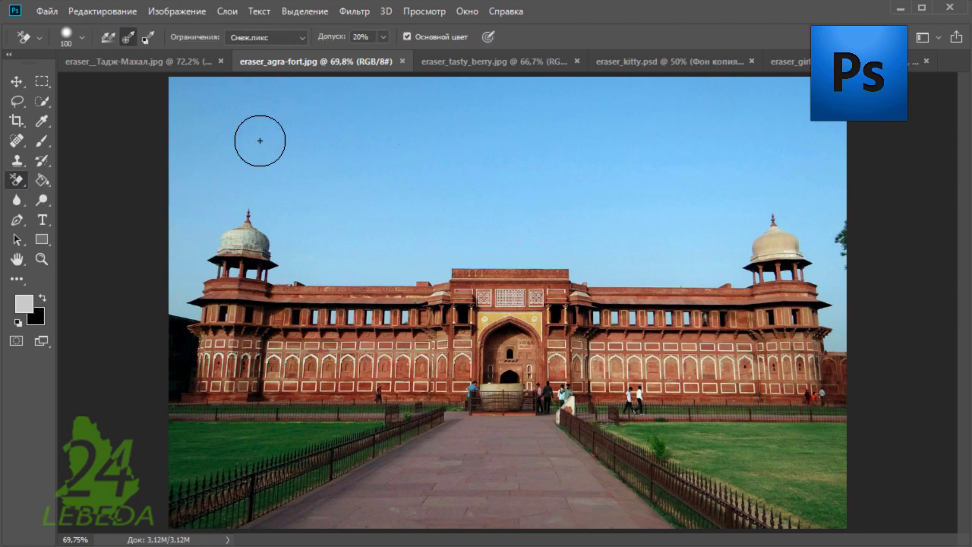
left_click(808, 64)
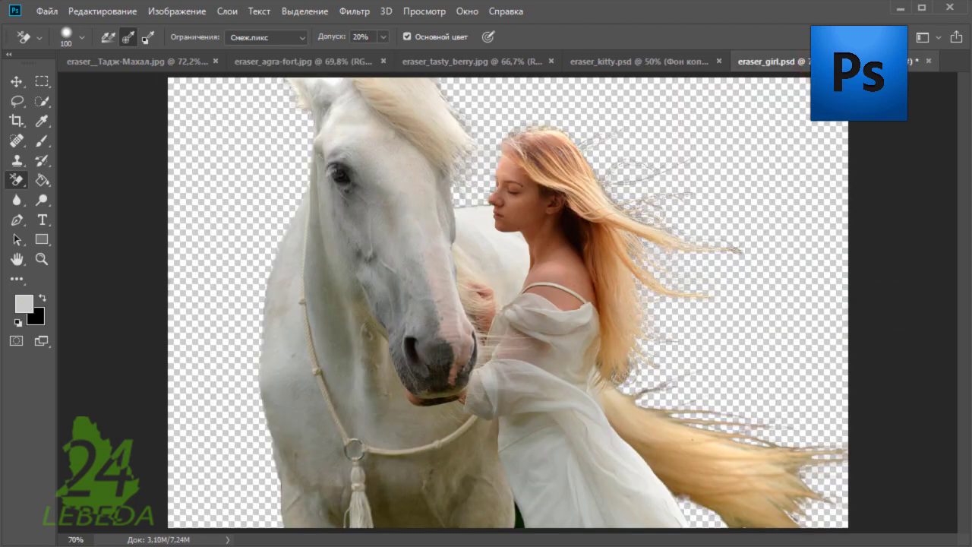
- Revert the photo to its original foliage background with F12, keeping the Background Eraser active
key("F12")
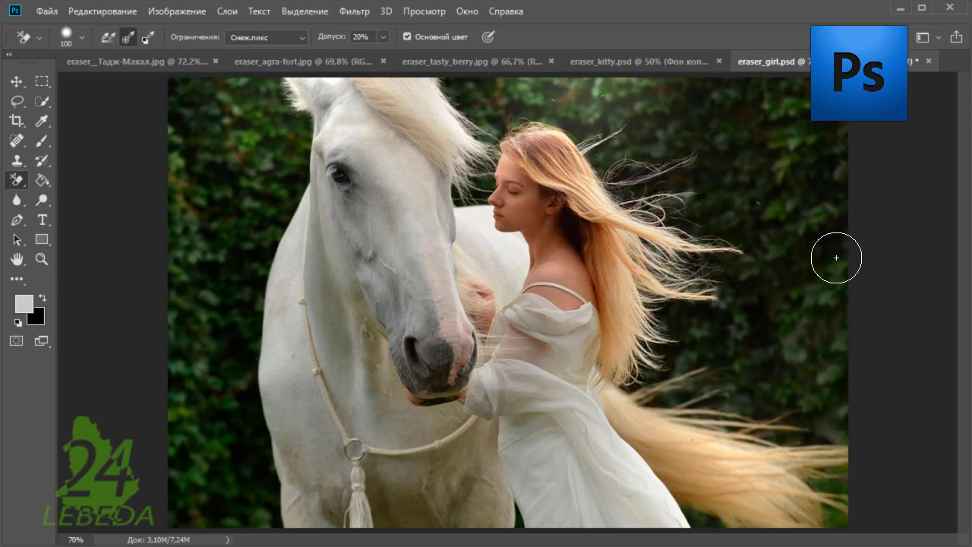
left_click(18, 180)
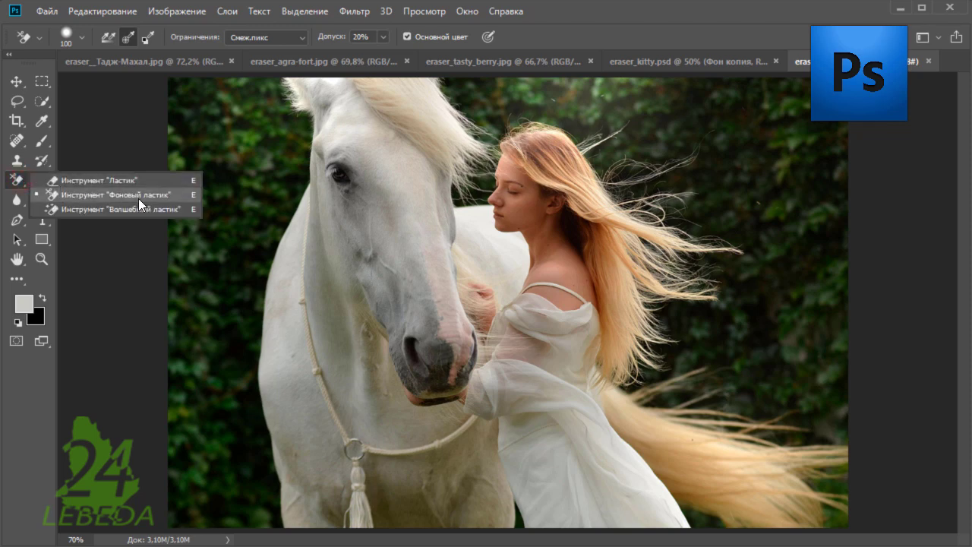
left_click(138, 196)
- Show the Background Eraser's brush settings: 100 px size, 50% hardness, 25% spacing
left_click(80, 30)
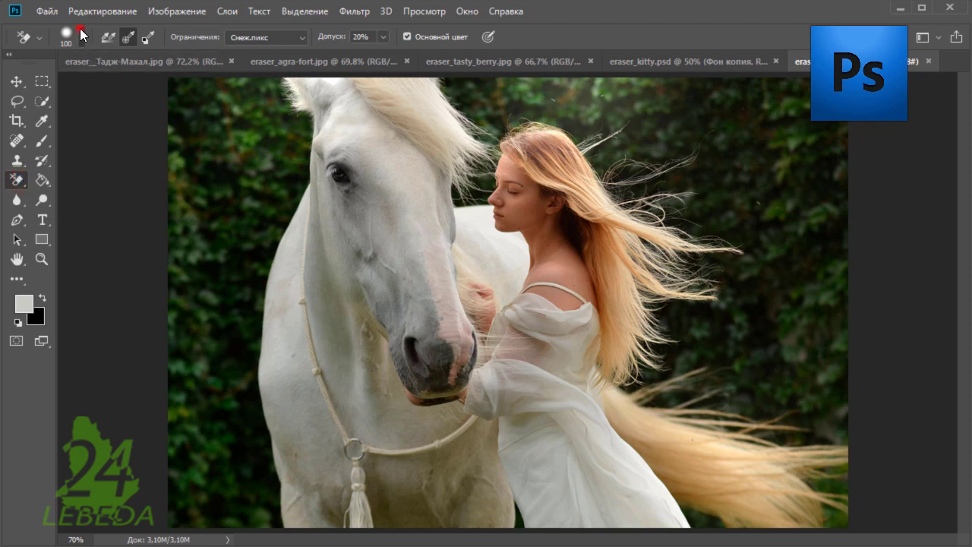
left_click(82, 33)
left_click(81, 34)
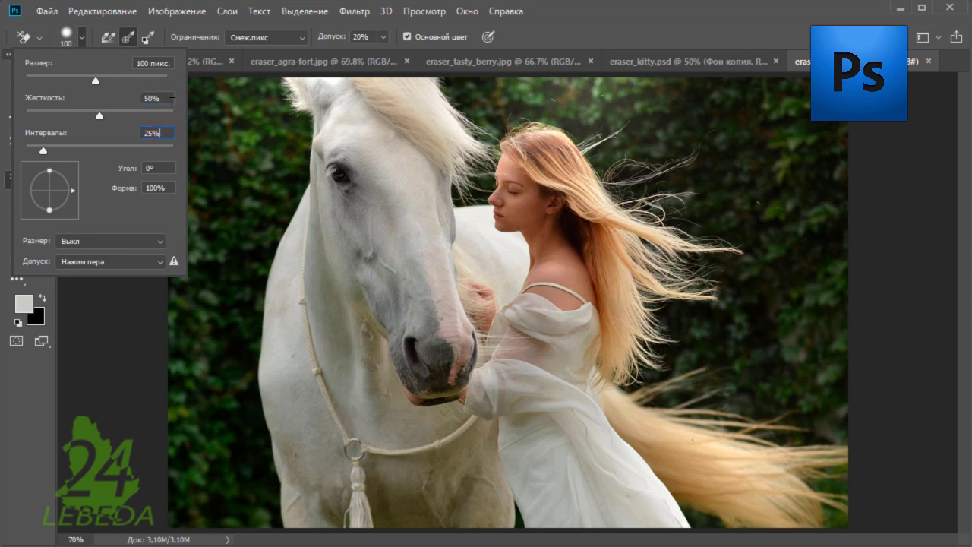
- Set the Background Eraser to Sampling Once, Limits All Pixels and Tolerance 20%
left_click(110, 37)
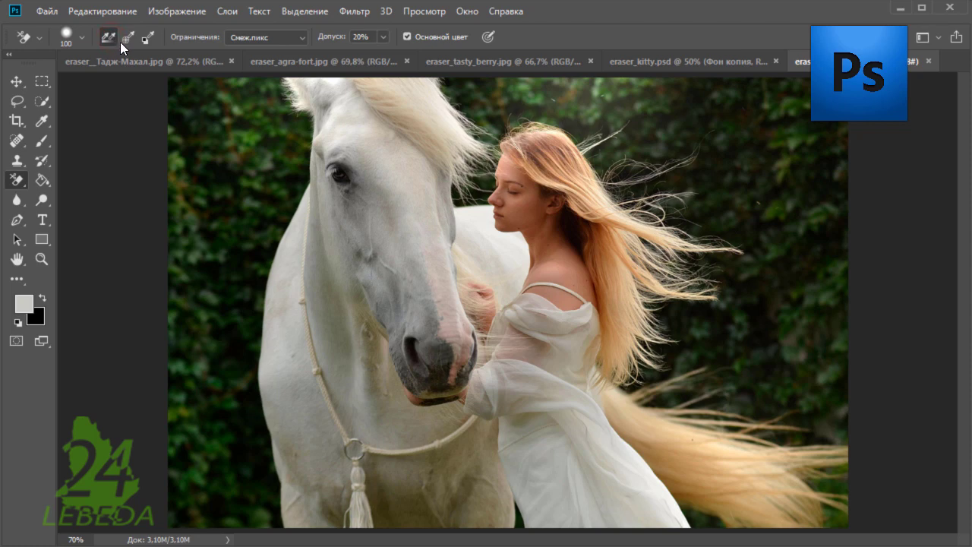
left_click(128, 39)
left_click(303, 37)
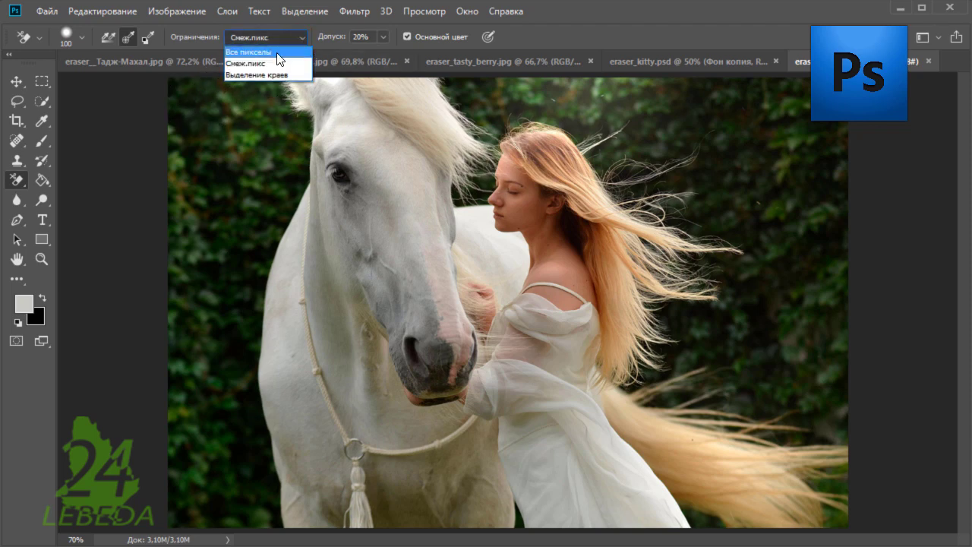
left_click(277, 54)
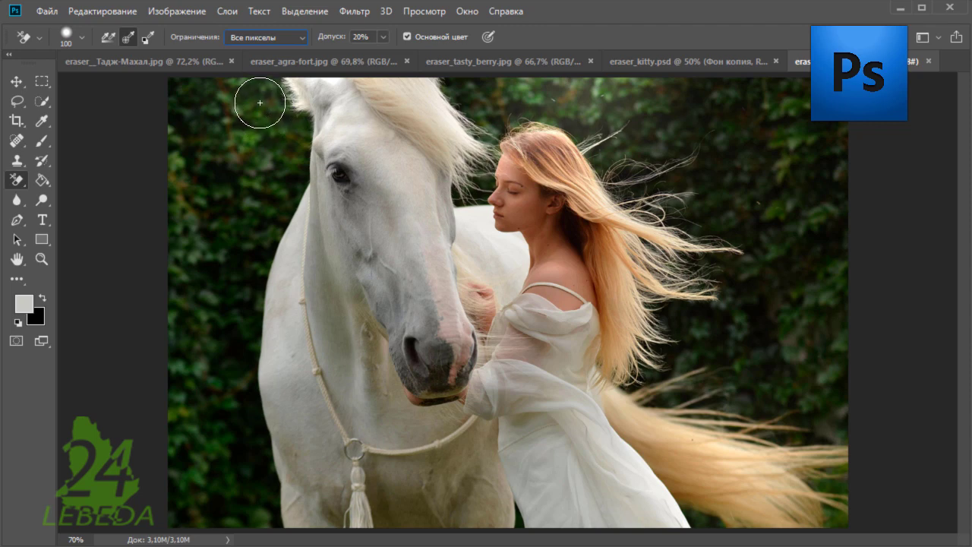
left_click(384, 37)
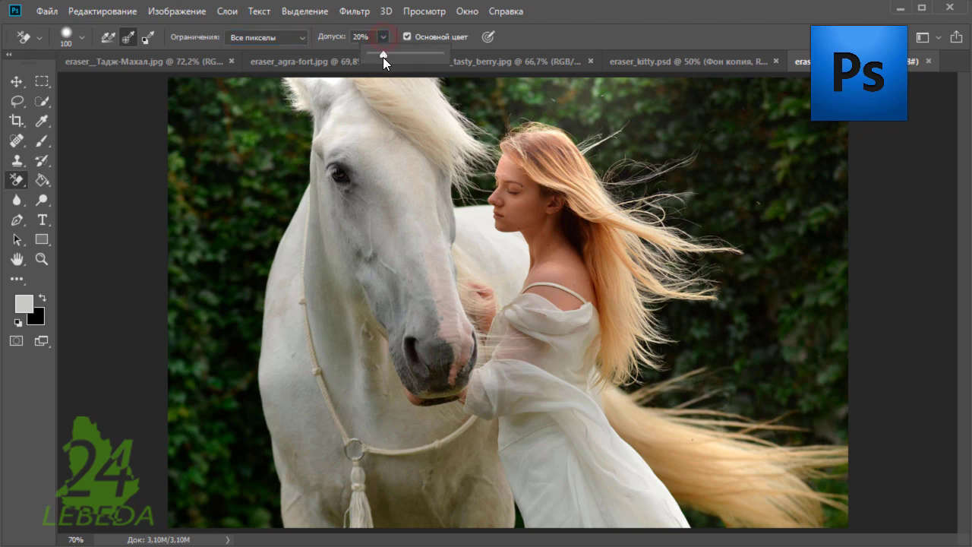
left_click_drag(391, 56, 386, 56)
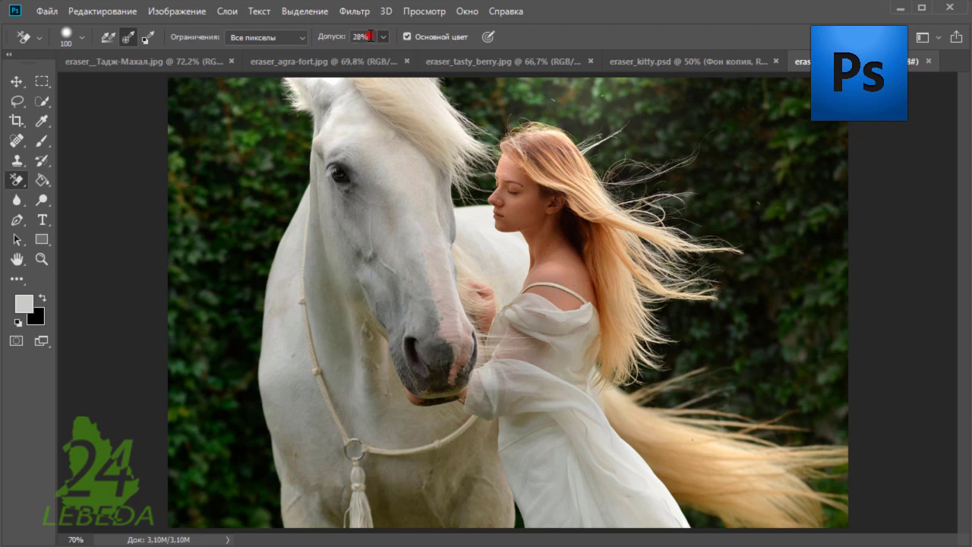
left_click(363, 36)
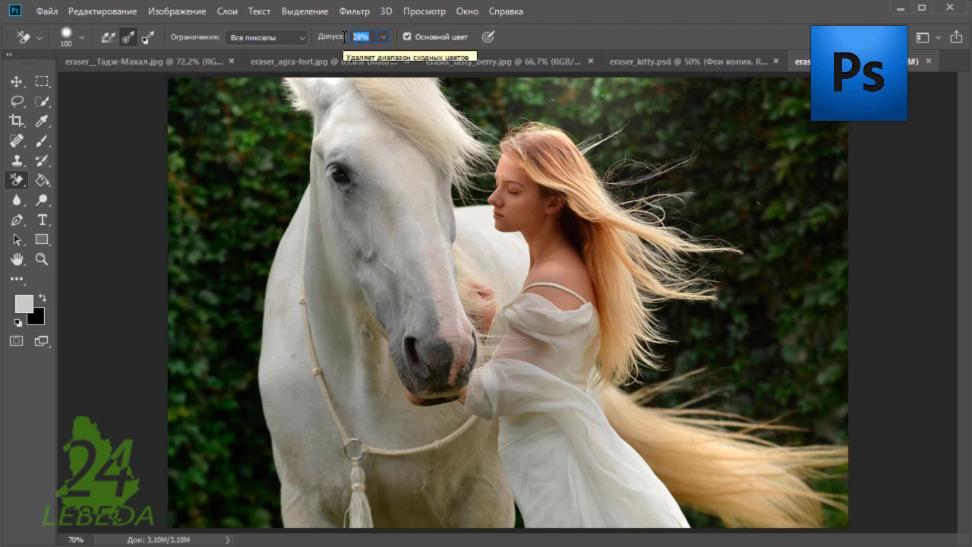
type("20")
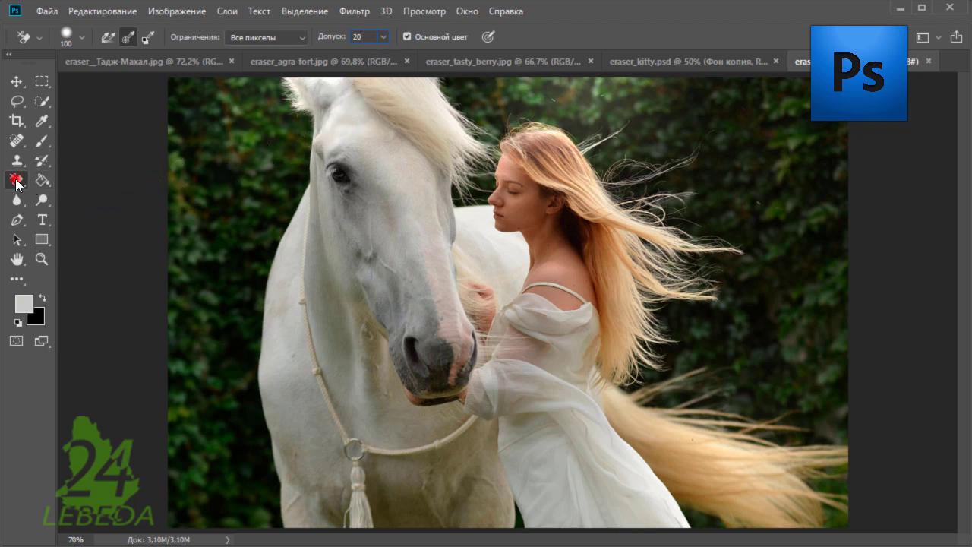
- Zoom to 300% on the forelock and Alt-click the mane to make its light cream the foreground colour
right_click(16, 182)
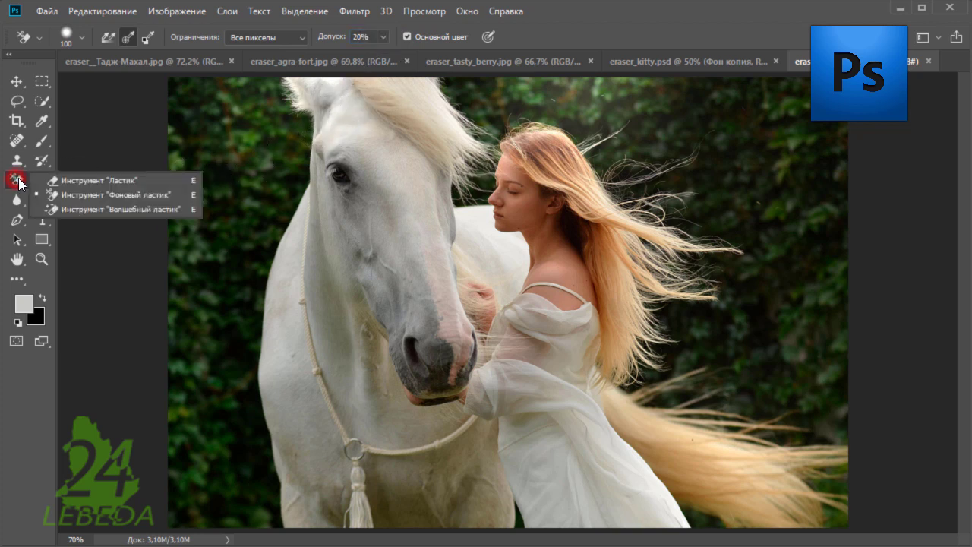
left_click(95, 196)
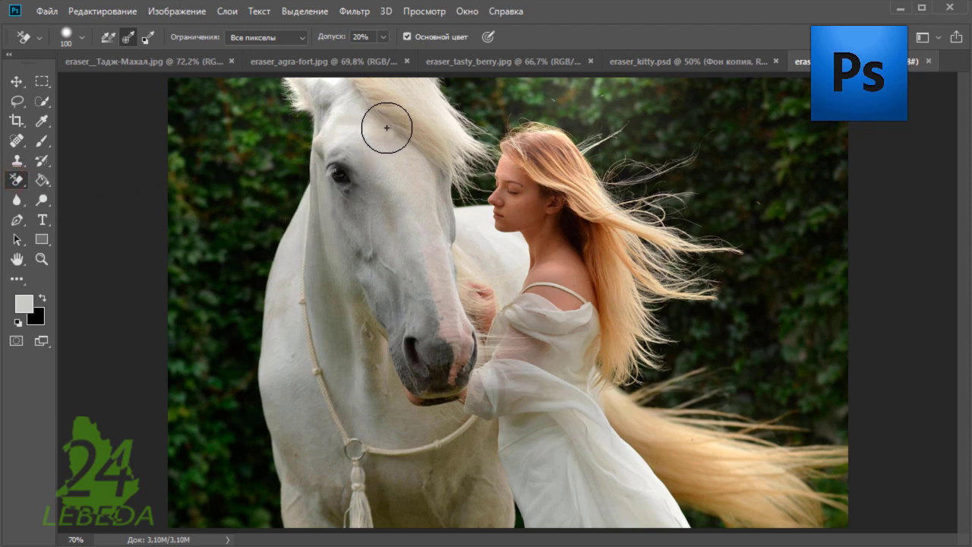
key("z")
left_click(441, 104)
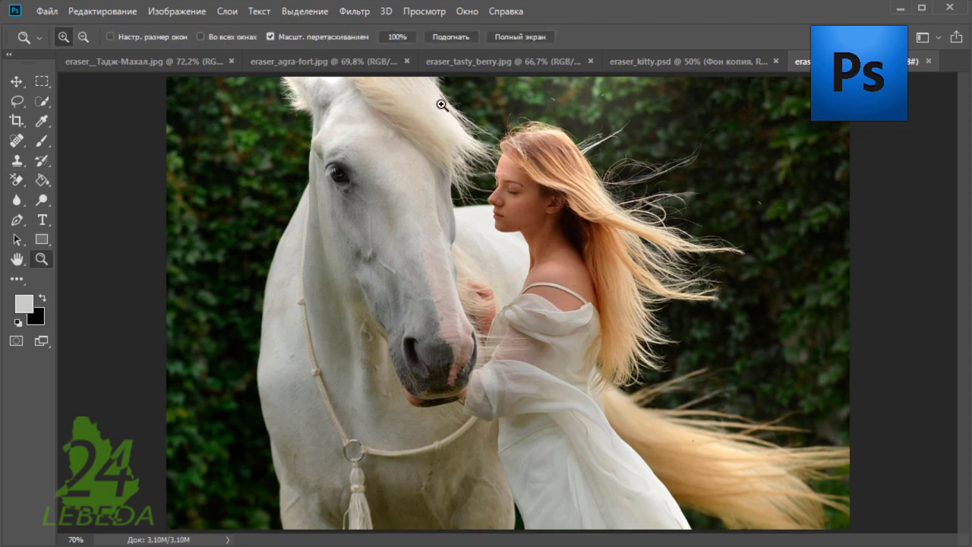
left_click(445, 102)
left_click(449, 102)
key("e")
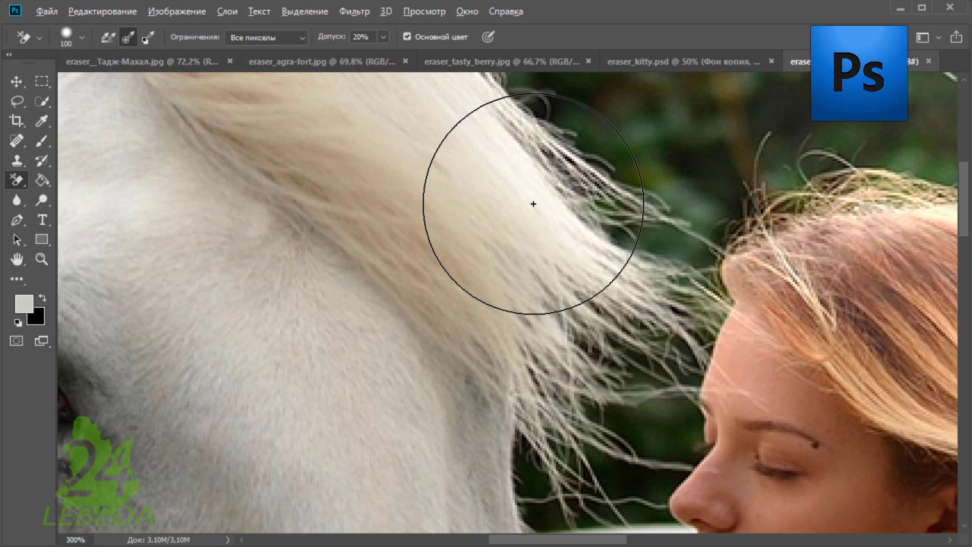
left_click(533, 204, "alt")
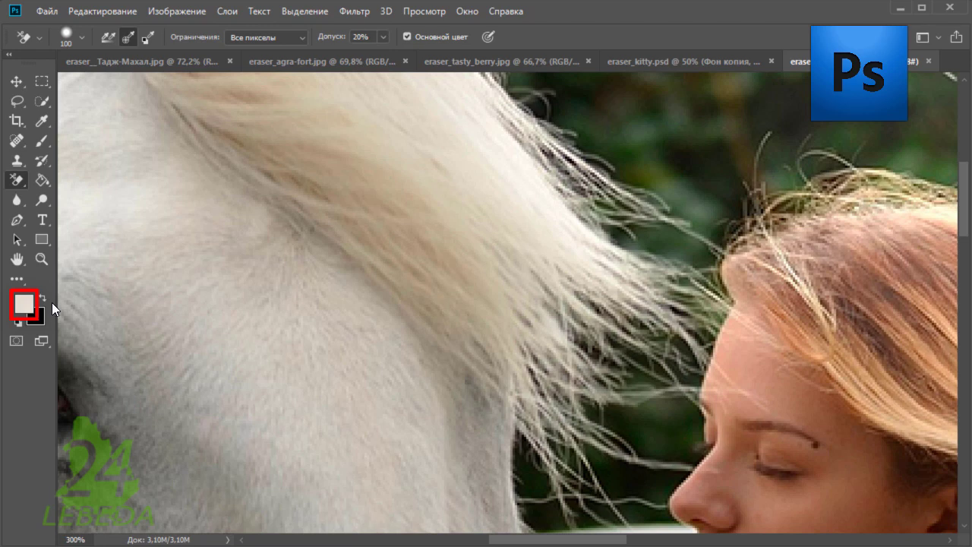
key("ctrl+0")
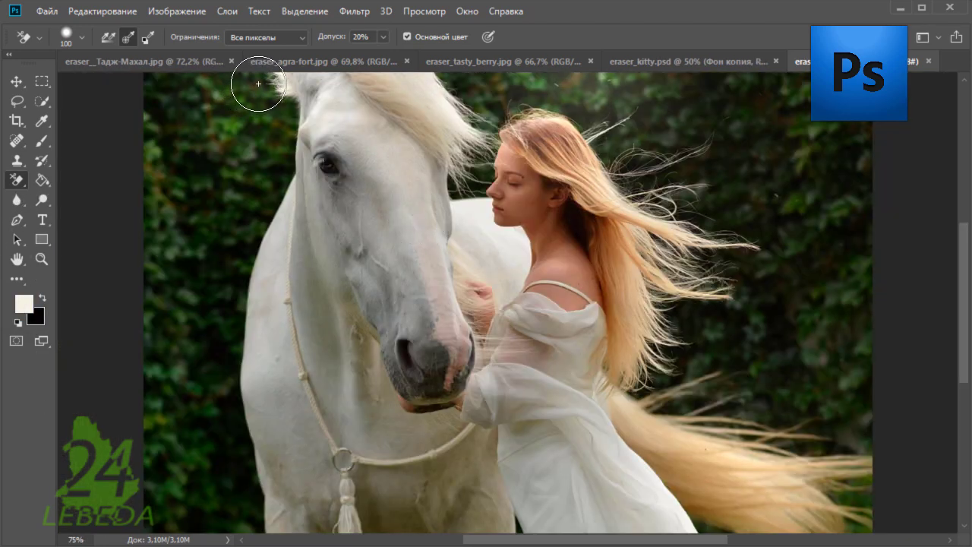
- Erase the foliage left of the horse's head and neck and around the girl's hair
mouse_move(258, 83)
left_mouse_down()
mouse_move(281, 104)
mouse_move(230, 295)
mouse_move(231, 440)
left_mouse_up()
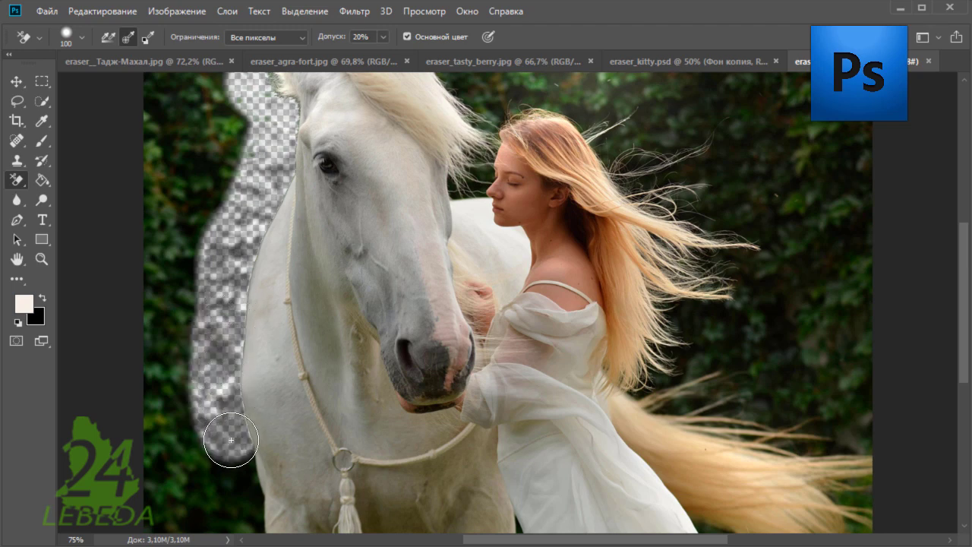
mouse_move(231, 440)
left_mouse_down()
mouse_move(241, 527)
mouse_move(213, 369)
mouse_move(235, 247)
mouse_move(265, 196)
mouse_move(281, 126)
mouse_move(259, 76)
mouse_move(278, 104)
mouse_move(266, 86)
mouse_move(202, 259)
mouse_move(174, 402)
mouse_move(199, 524)
mouse_move(220, 459)
left_mouse_up()
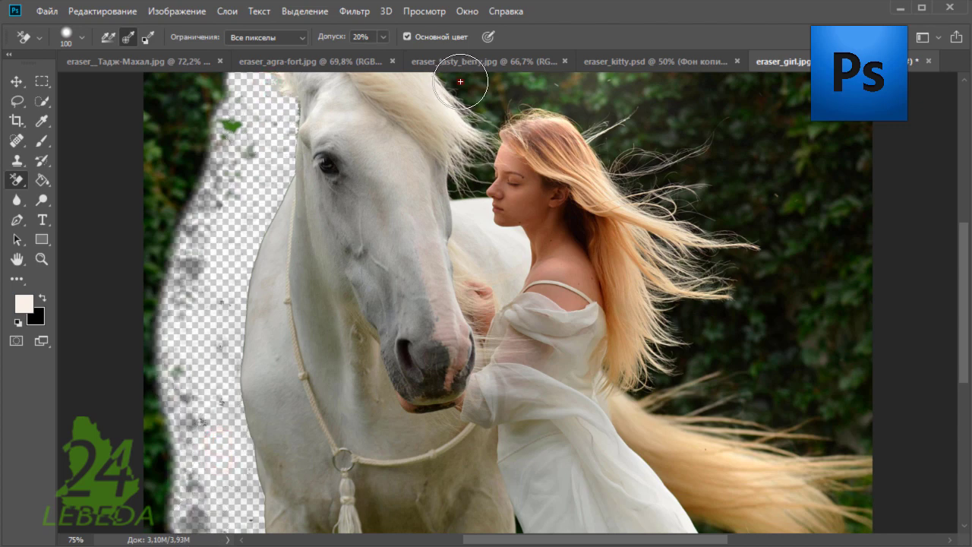
mouse_move(460, 81)
left_mouse_down()
mouse_move(497, 98)
mouse_move(672, 99)
mouse_move(624, 151)
mouse_move(675, 196)
mouse_move(733, 221)
mouse_move(707, 256)
mouse_move(675, 245)
mouse_move(703, 300)
mouse_move(673, 294)
mouse_move(695, 334)
mouse_move(667, 362)
left_mouse_up()
mouse_move(656, 379)
left_mouse_down()
mouse_move(691, 380)
mouse_move(686, 392)
mouse_move(731, 408)
mouse_move(888, 445)
left_mouse_up()
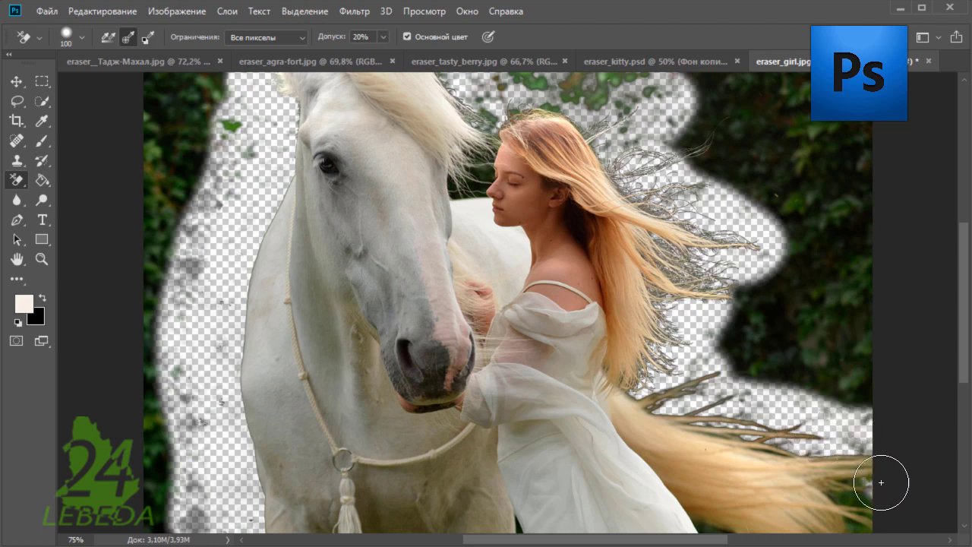
left_click_drag(882, 483, 861, 496)
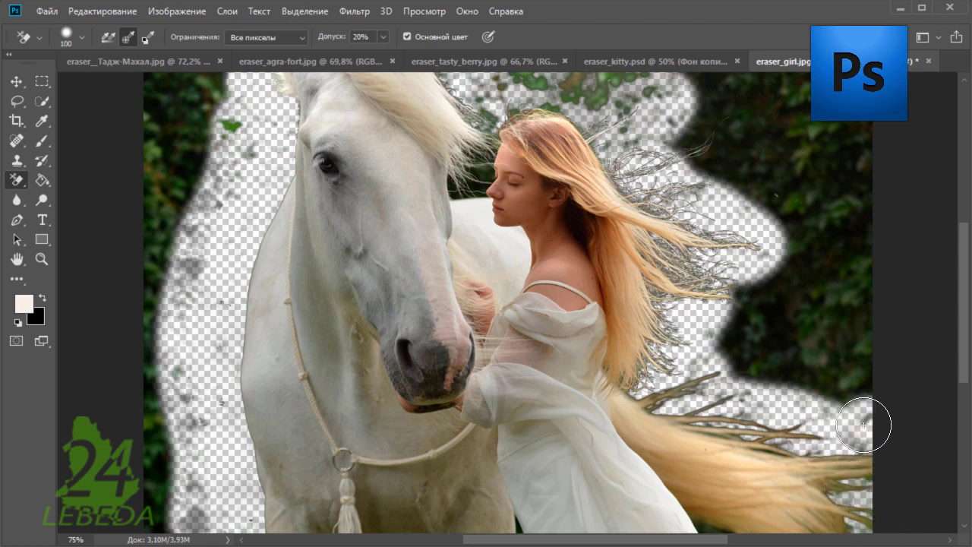
left_click_drag(864, 424, 748, 404)
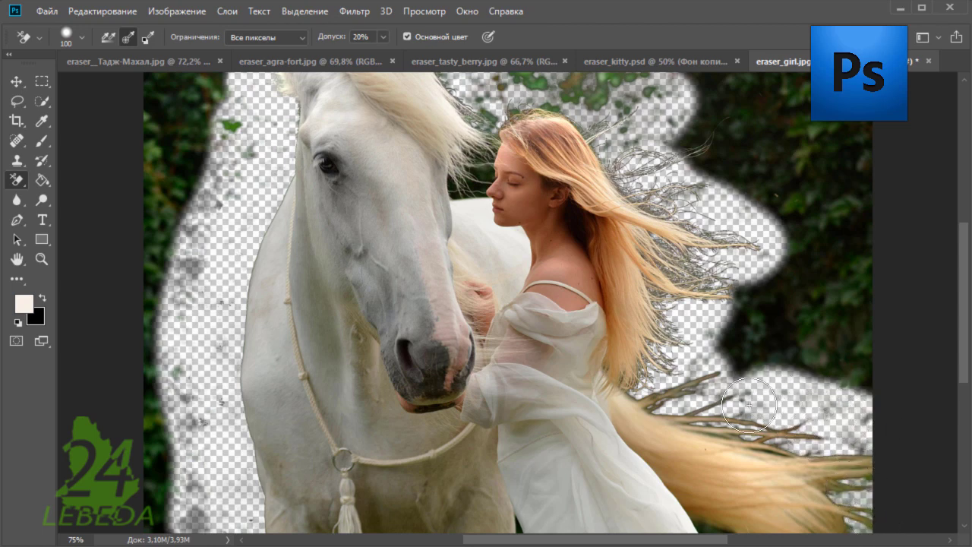
- Clear the remaining foliage specks near the hair tips, beside the mane and along the top edge
left_click(700, 355)
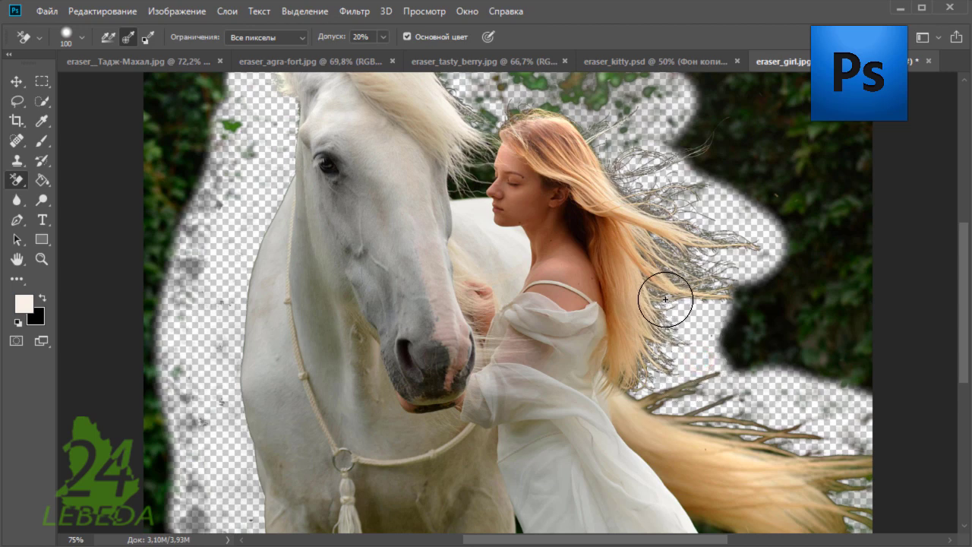
mouse_move(764, 302)
left_mouse_down()
mouse_move(571, 81)
mouse_move(503, 78)
mouse_move(643, 126)
left_mouse_up()
left_click(635, 137)
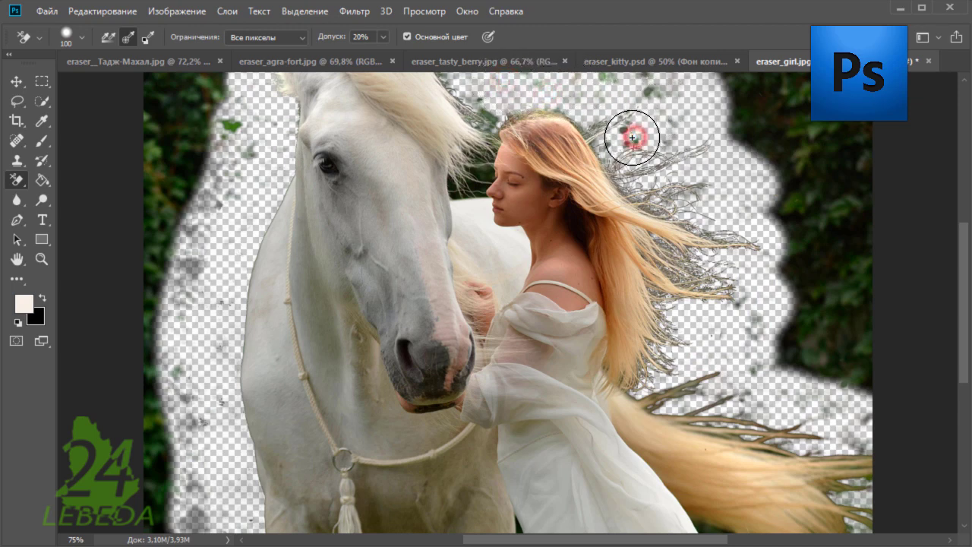
left_click(863, 422)
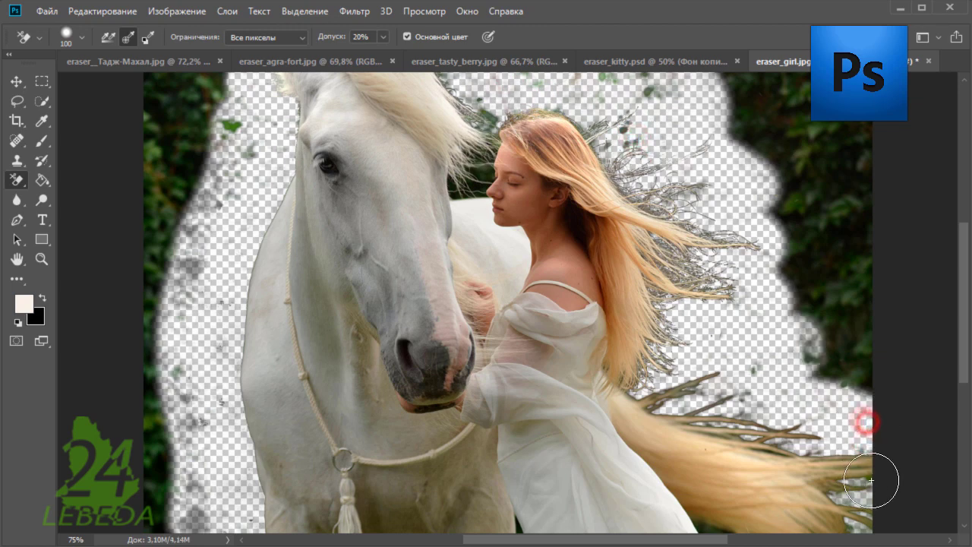
left_click(476, 157)
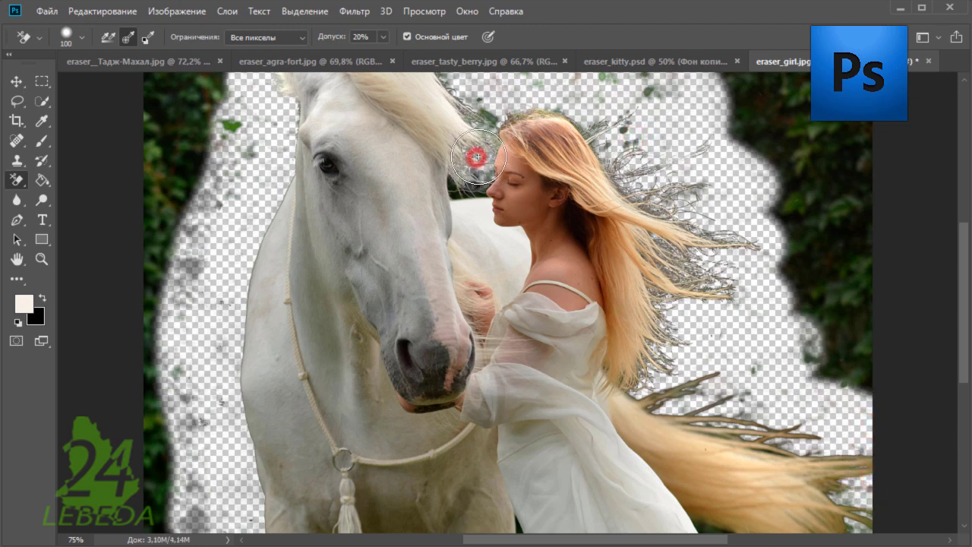
left_click(494, 110)
left_click(575, 100)
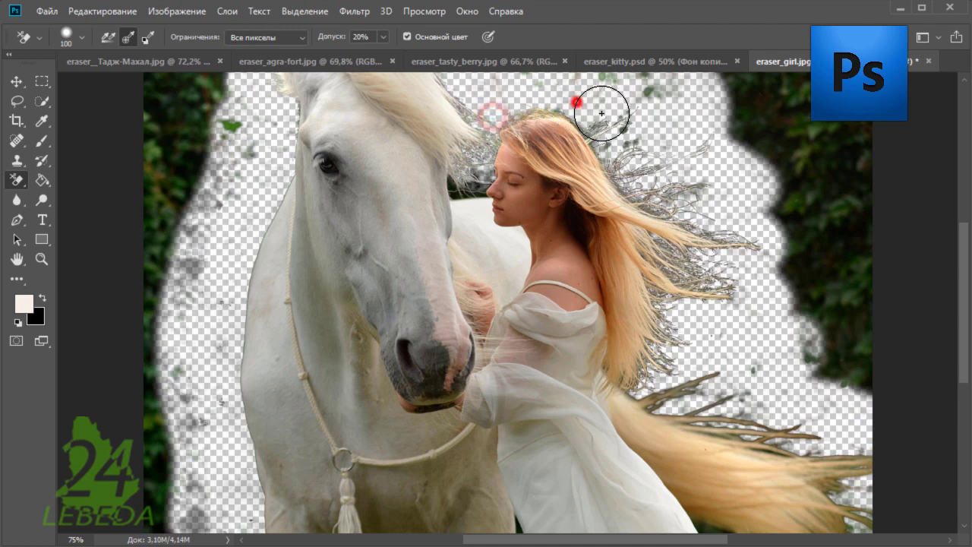
left_click(602, 113)
left_click(626, 131)
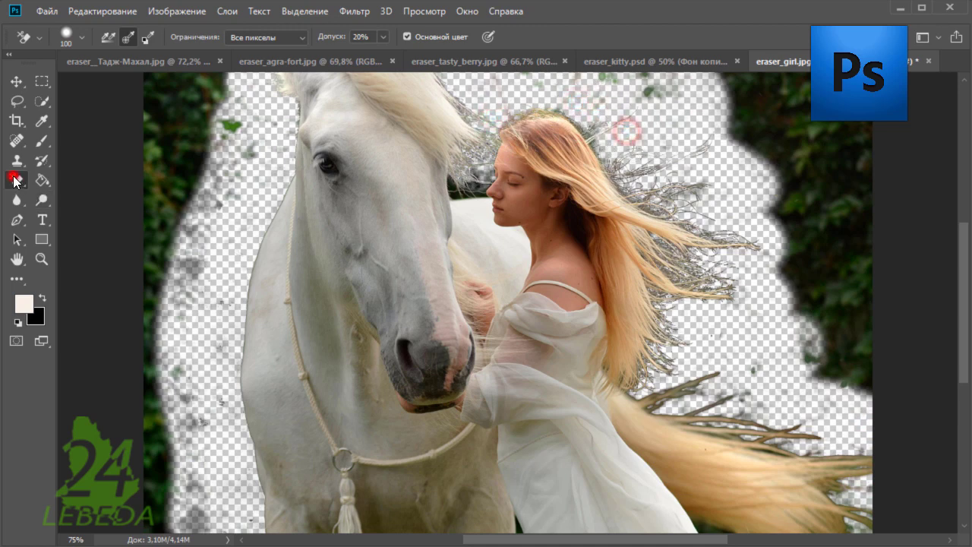
- Switch to the Eraser with a 200 px brush at 100% opacity
left_click(61, 180)
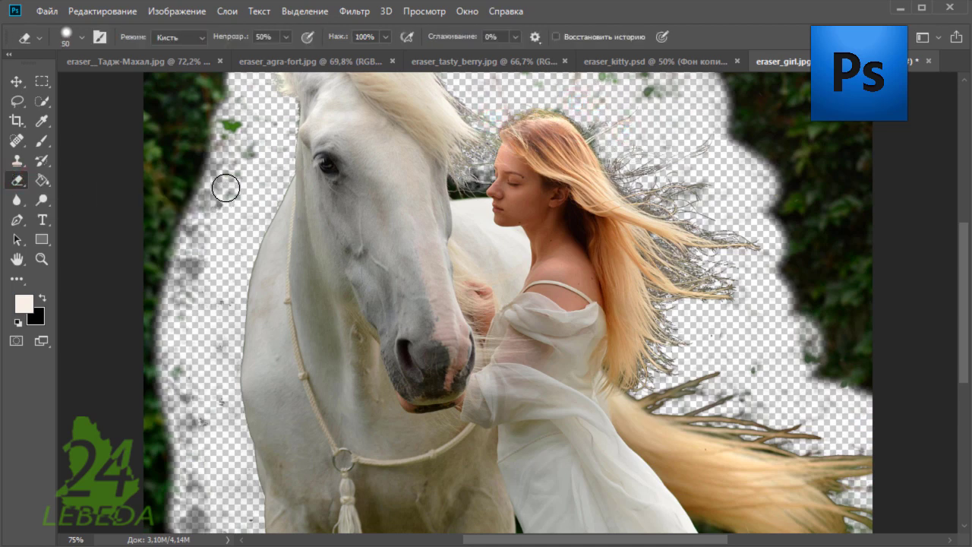
left_click(81, 37)
type("200")
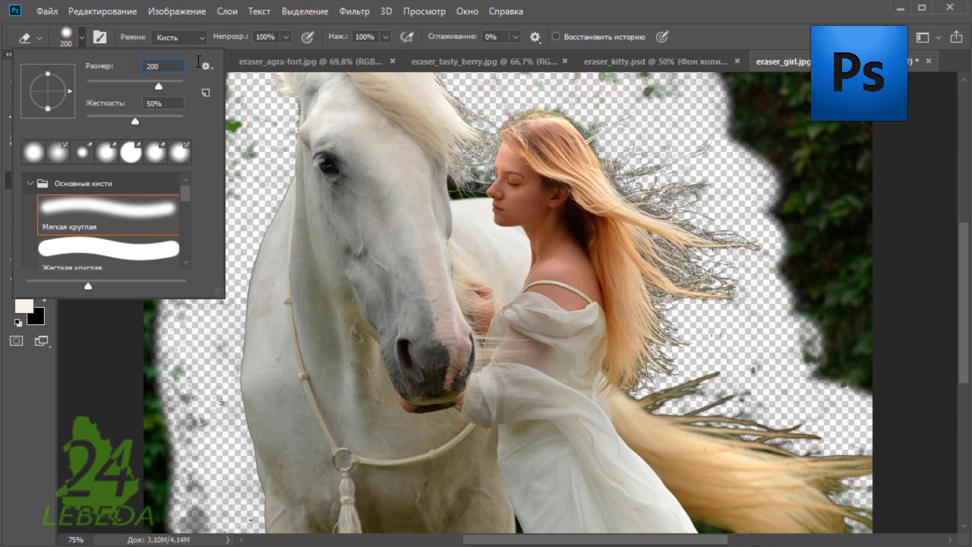
key("Return")
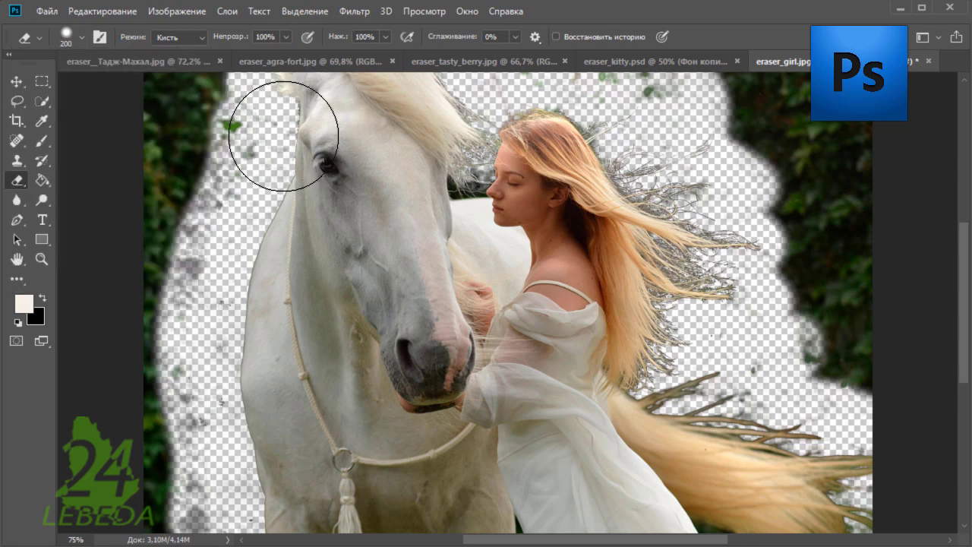
- Erase the foliage strip along the left edge and the patch in the top-right corner
left_click(205, 99)
mouse_move(176, 122)
left_mouse_down()
mouse_move(134, 224)
mouse_move(182, 524)
left_mouse_up()
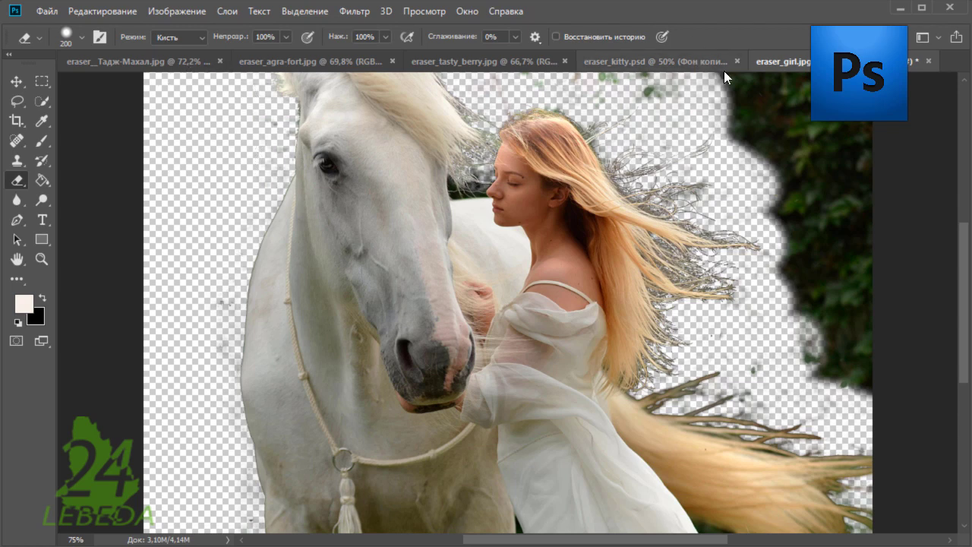
mouse_move(736, 93)
left_mouse_down()
mouse_move(846, 121)
mouse_move(890, 326)
mouse_move(771, 184)
mouse_move(748, 90)
left_mouse_up()
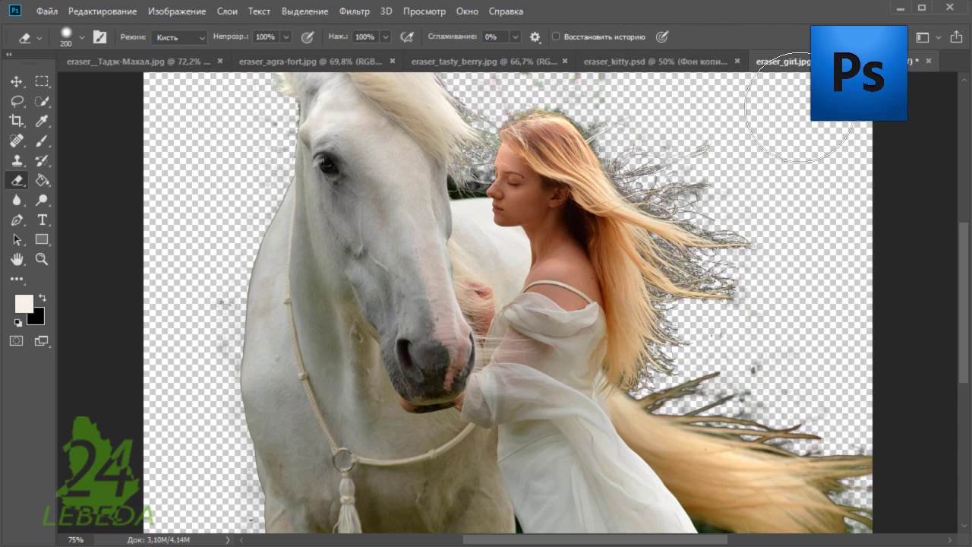
right_click(23, 180)
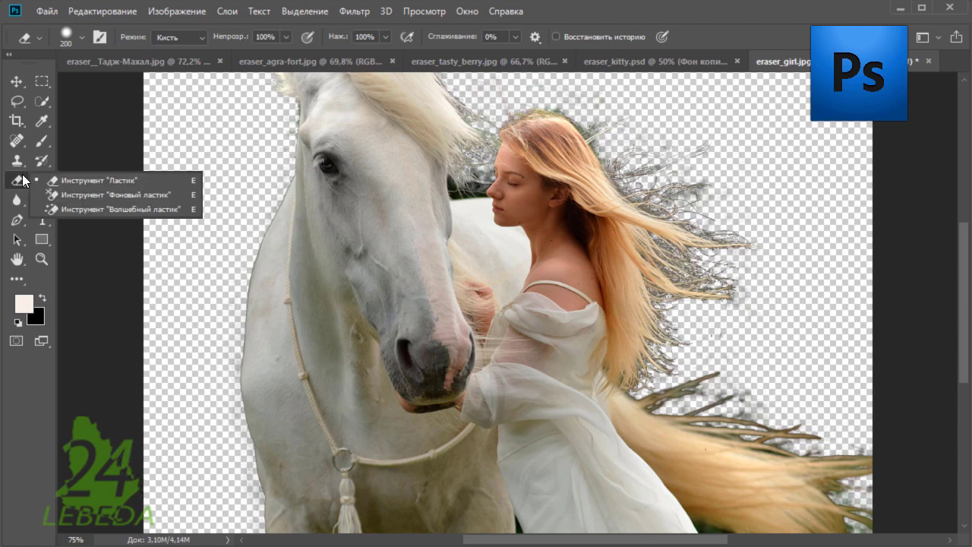
- Zoom to 200% on the girl's hair and choose the Background Eraser
left_click(101, 201)
key("z")
left_click_drag(655, 242, 722, 262)
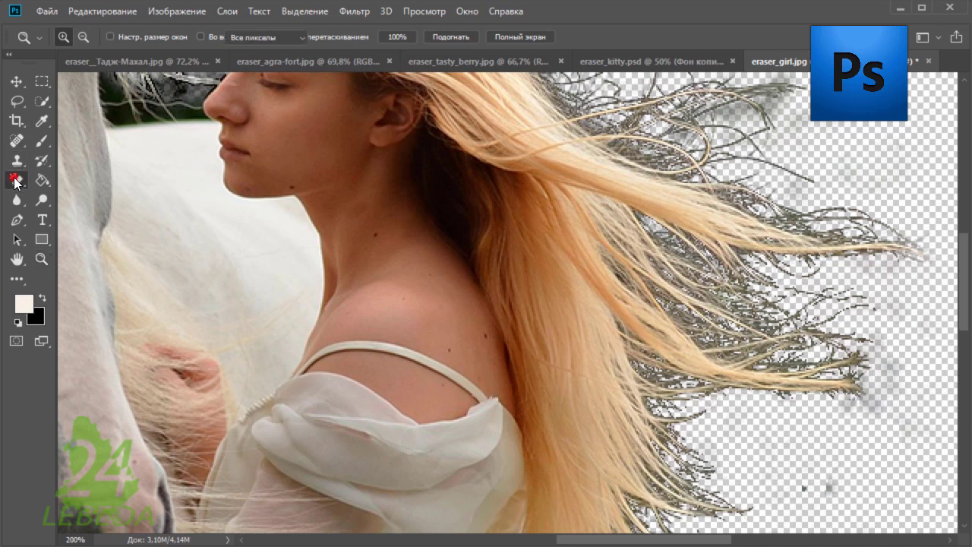
right_click(15, 177)
left_click(66, 194)
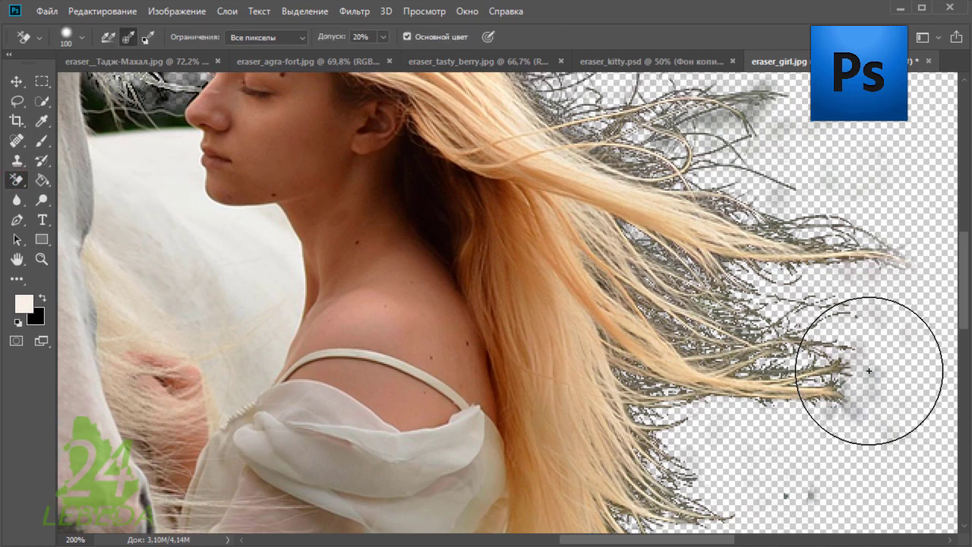
- Erase the grey haze among the right-side hair tips and upper strands
left_click_drag(866, 369, 837, 226)
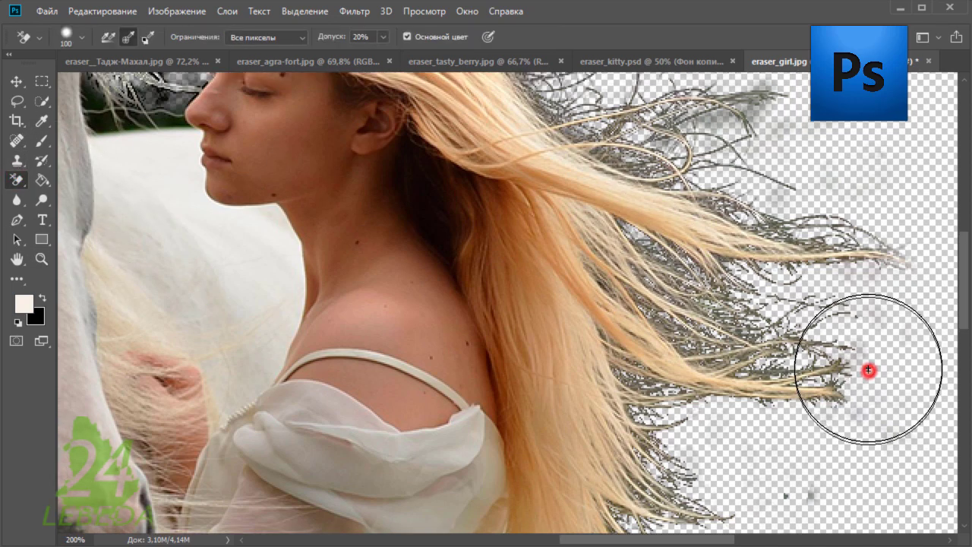
left_click(709, 124)
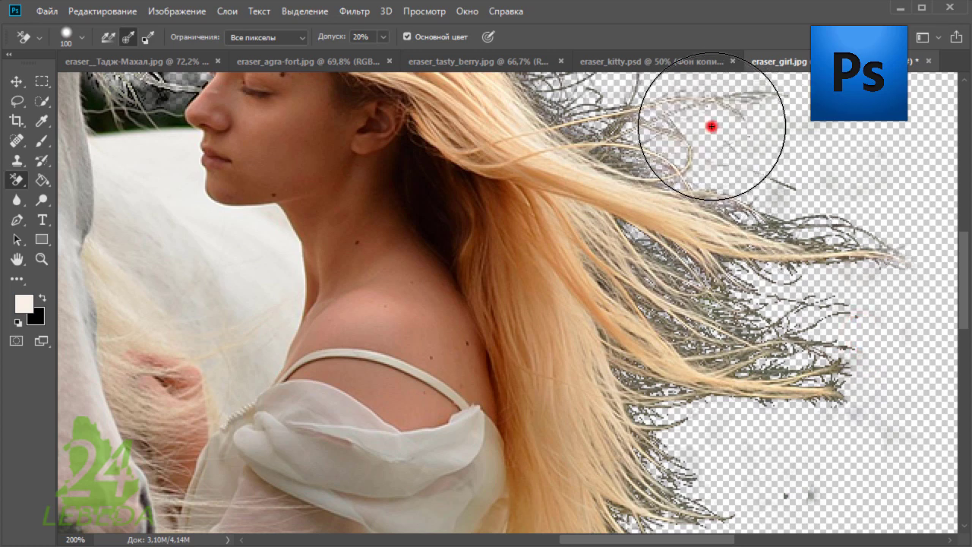
left_click(601, 126)
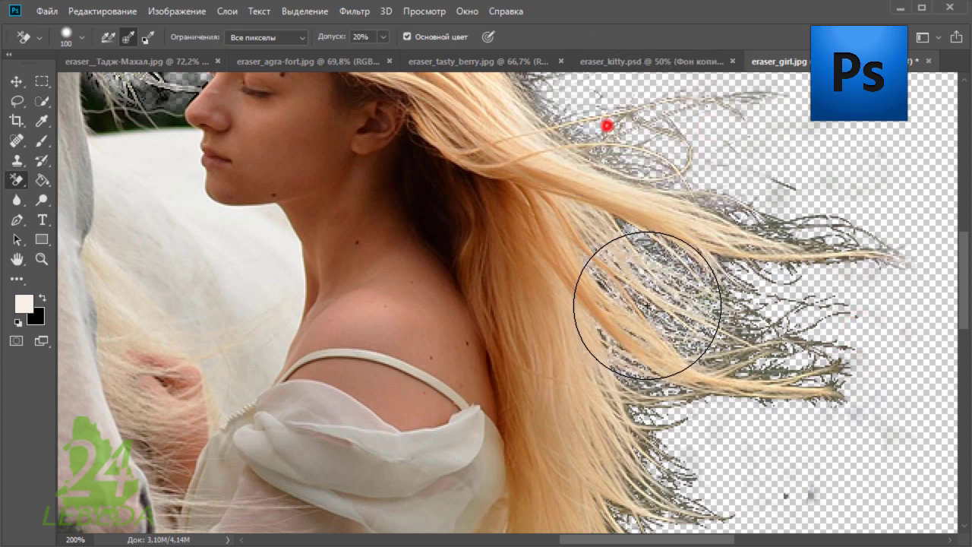
left_click(598, 283)
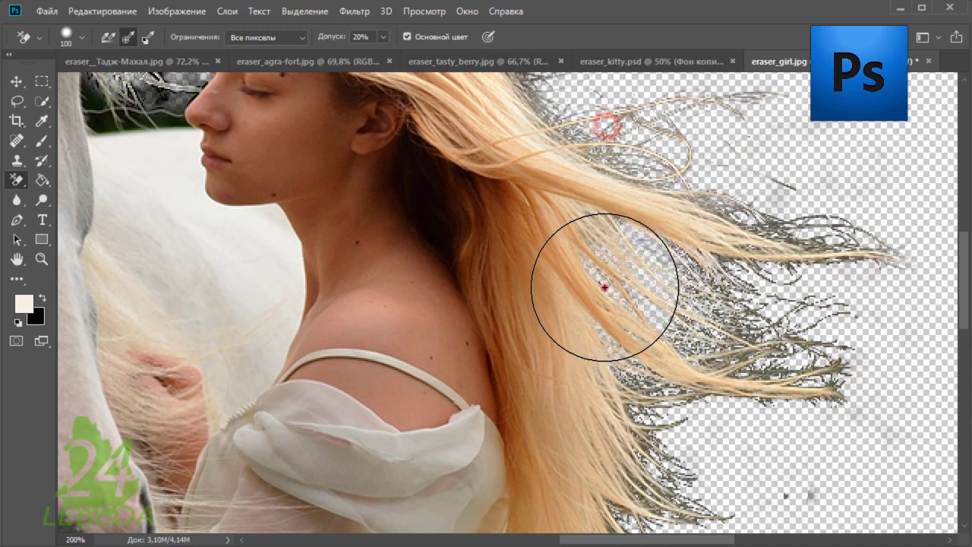
left_click(749, 336)
left_click(847, 376)
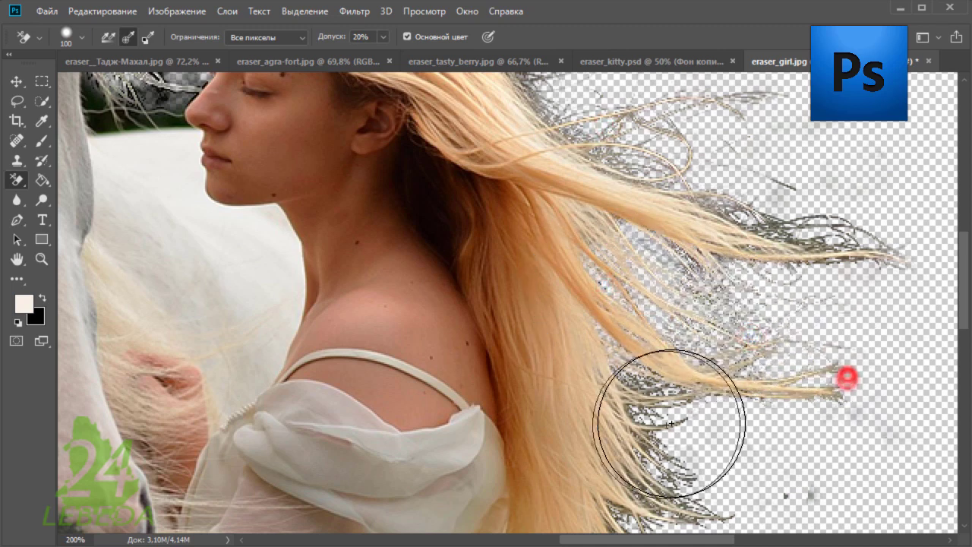
left_click(647, 430)
left_click(787, 241)
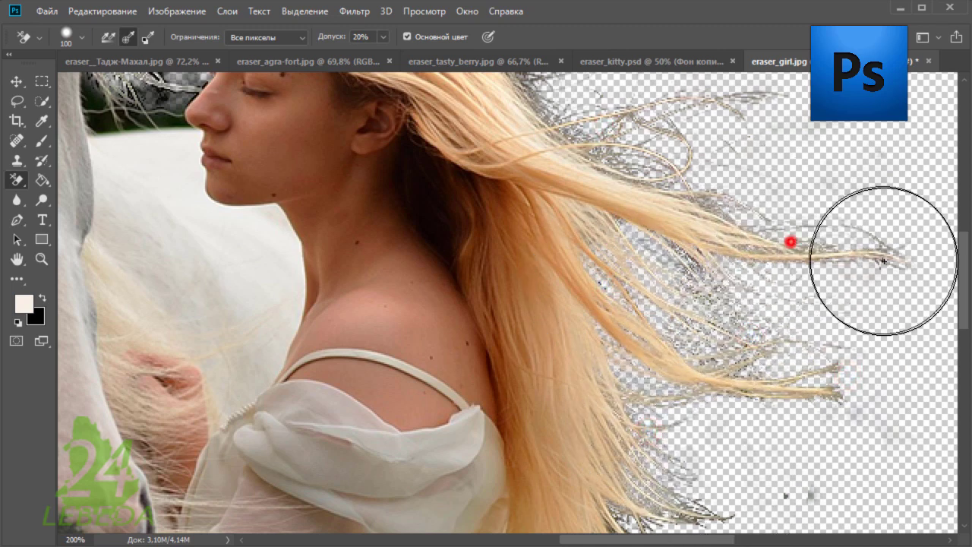
- Clean the remaining grey haze near the hair tips, the lower edge and the shoulder
left_click(690, 258)
left_click(746, 345)
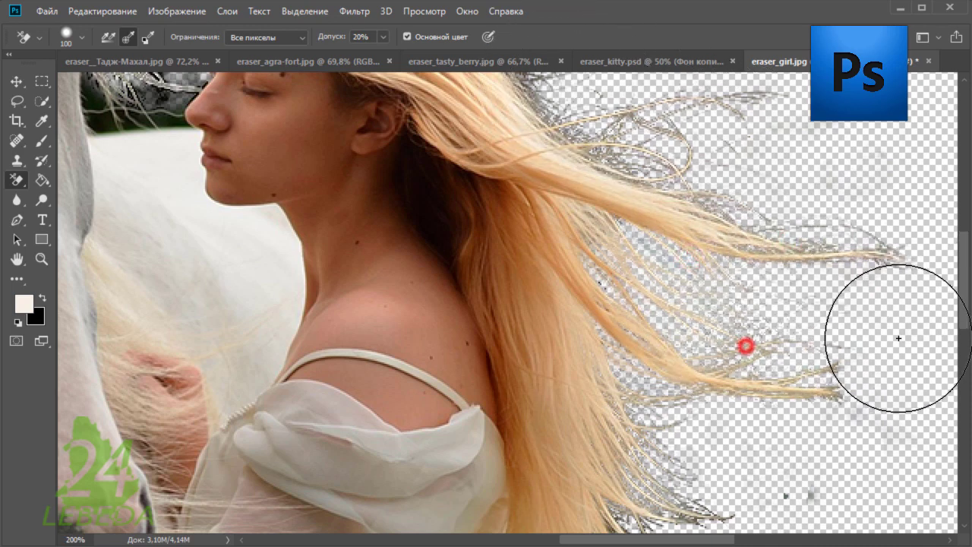
left_click(811, 494)
left_click(836, 397)
scroll(608, 282, "down", 5)
scroll(607, 282, "right", 2)
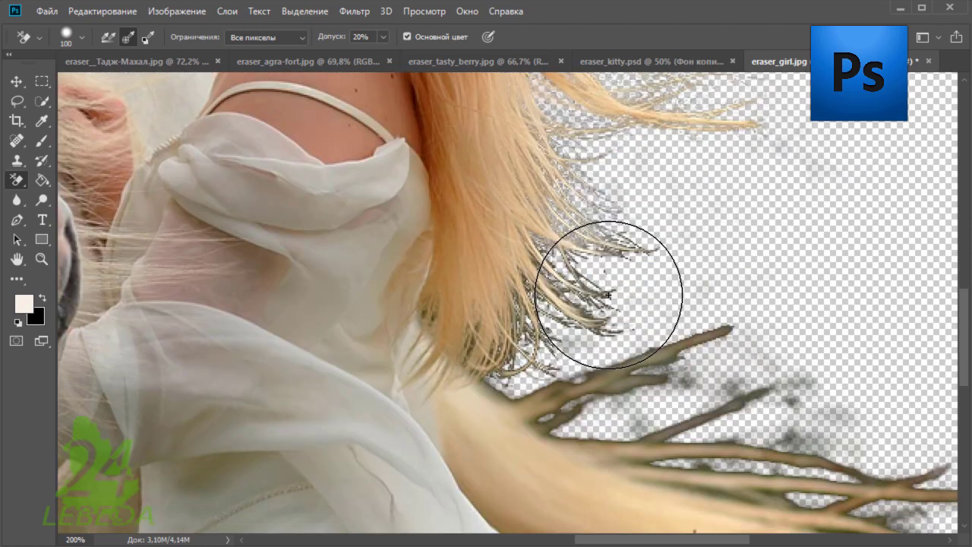
left_click(608, 298)
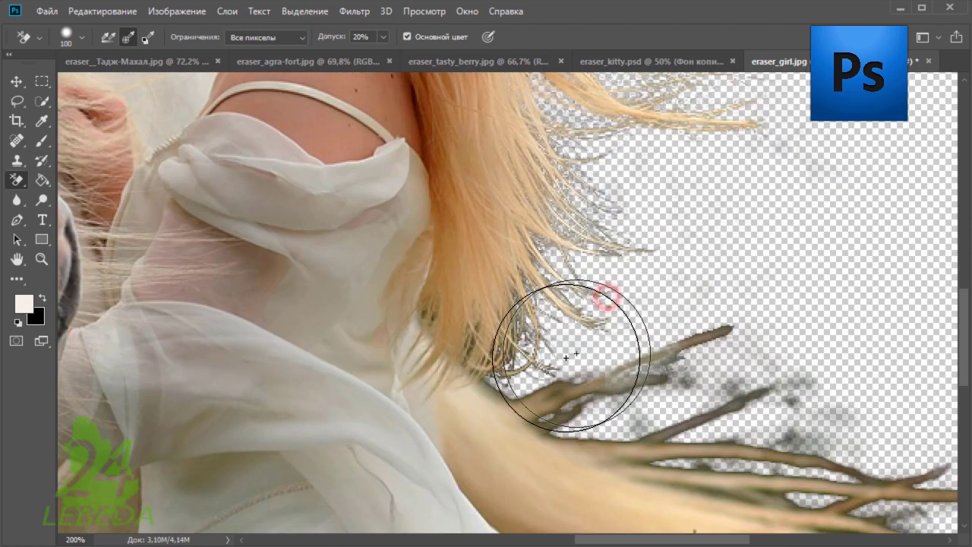
left_click(80, 42)
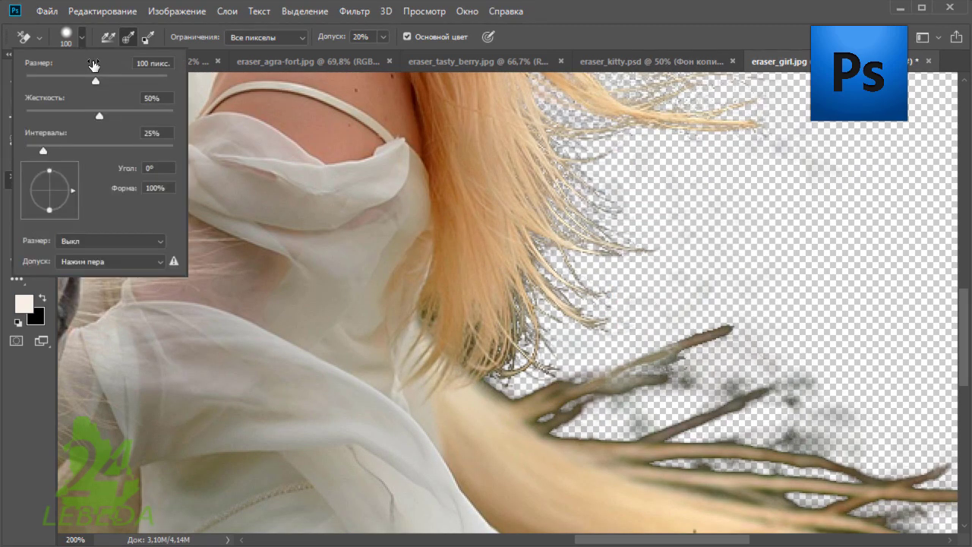
- Reduce the Background Eraser brush size to 50 pixels
left_click(618, 217)
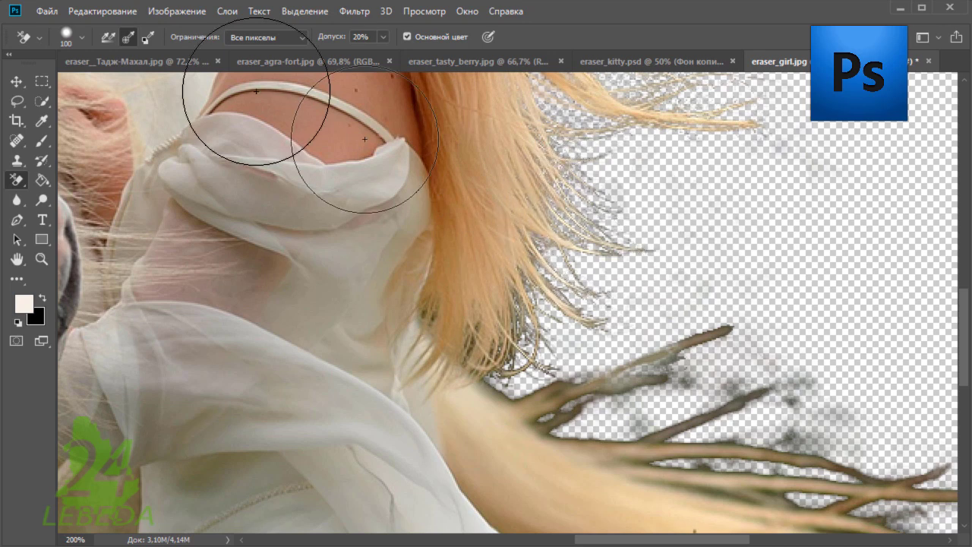
left_click(82, 35)
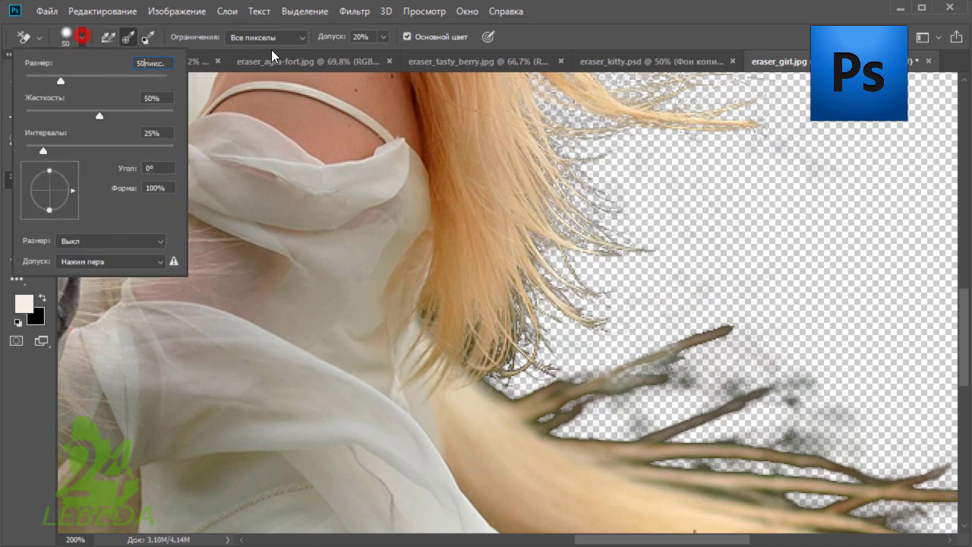
left_click(528, 36)
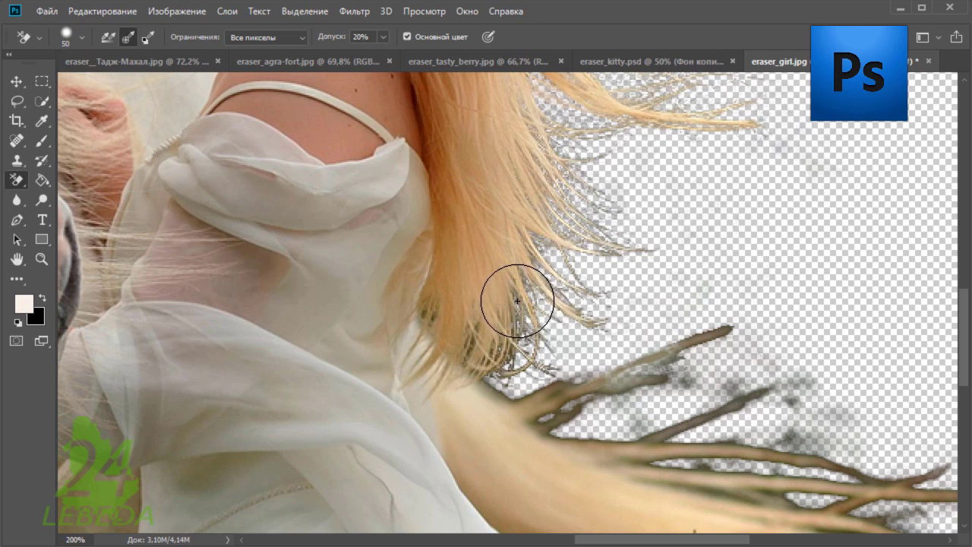
- Erase leftover background along the hair edge and grey smudges around the branch-like strands
left_click_drag(516, 299, 511, 360)
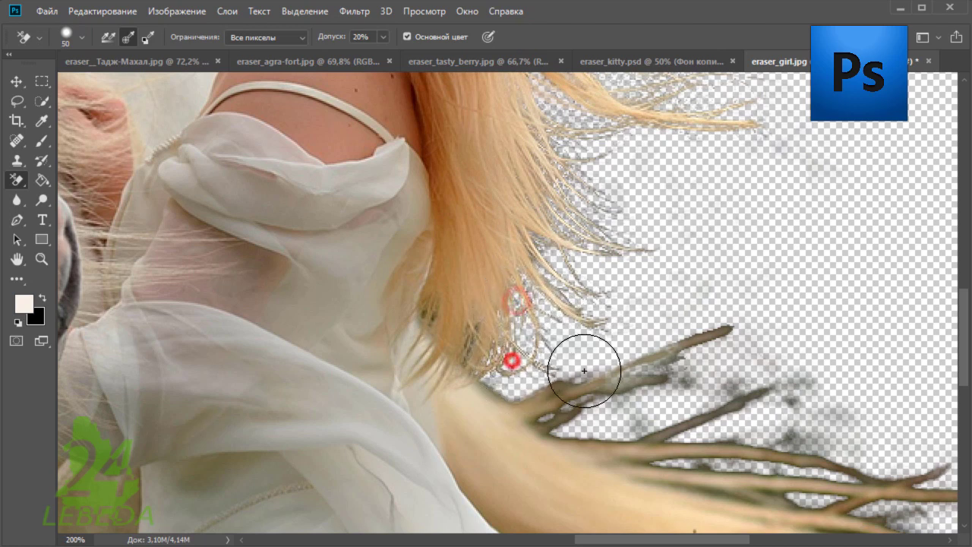
left_click(795, 386)
left_click(838, 417)
left_click(797, 436)
left_click(706, 469)
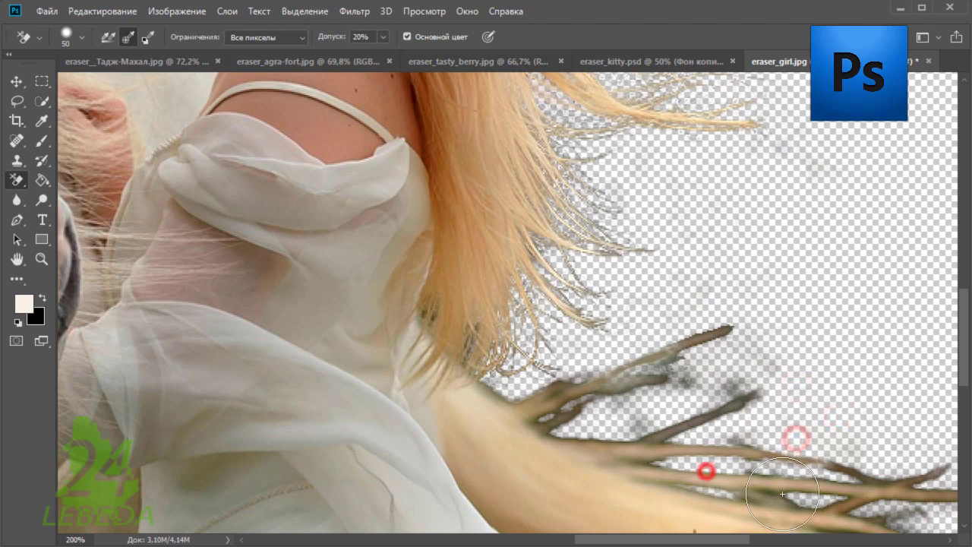
left_click(782, 495)
left_click(734, 380)
left_click(679, 382)
left_click(645, 412)
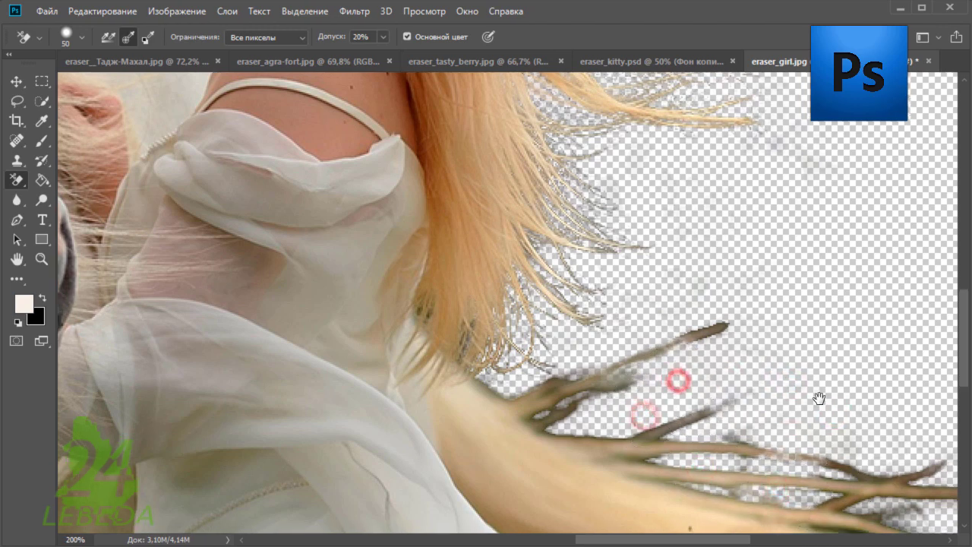
- Remove the background specks on the lower-right strand and the dark green patches under the hair
left_click_drag(821, 399, 487, 298)
left_click(685, 456)
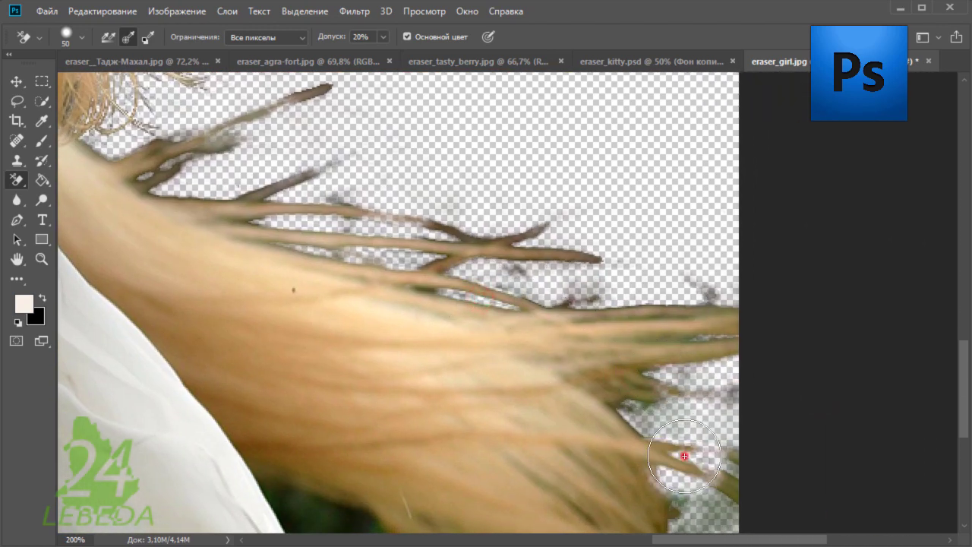
left_click(728, 471)
left_click(727, 521)
left_click(319, 521)
left_click(342, 523)
left_click(277, 496)
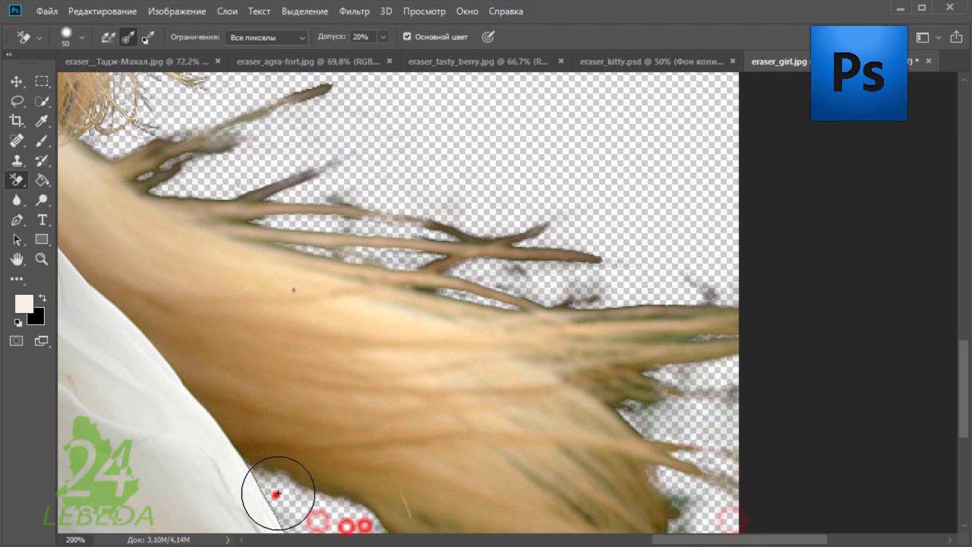
left_click(287, 501)
left_click(362, 524)
- Erase the grey haze between the loose strands, along the hair edge, and between mane and hair
left_click_drag(581, 281, 700, 311)
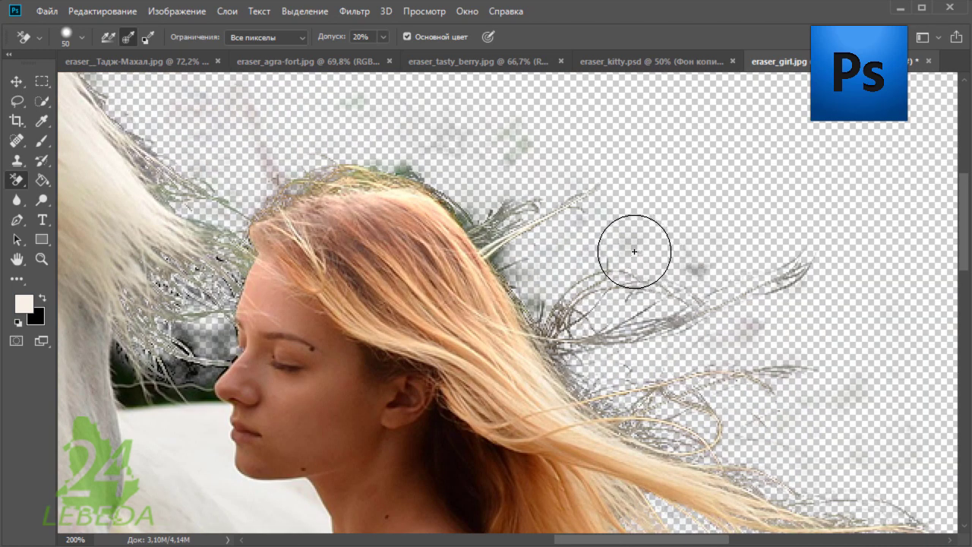
left_click(691, 269)
left_click(761, 329)
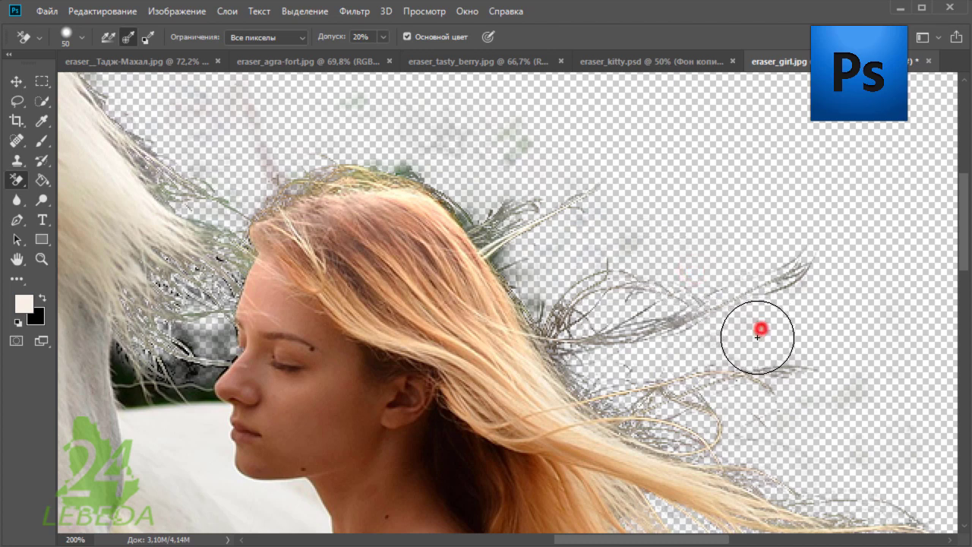
left_click(856, 394)
left_click(506, 150)
left_click(513, 159)
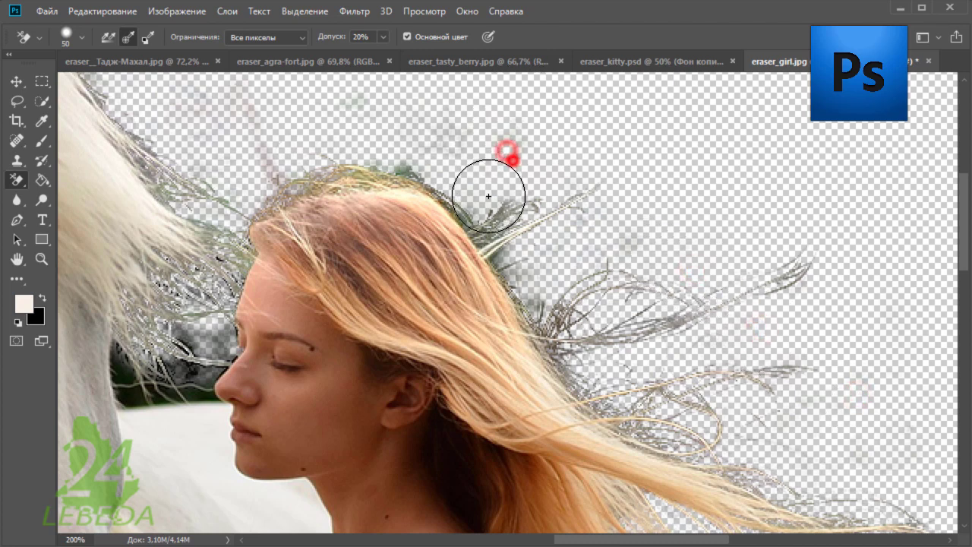
left_click(501, 218)
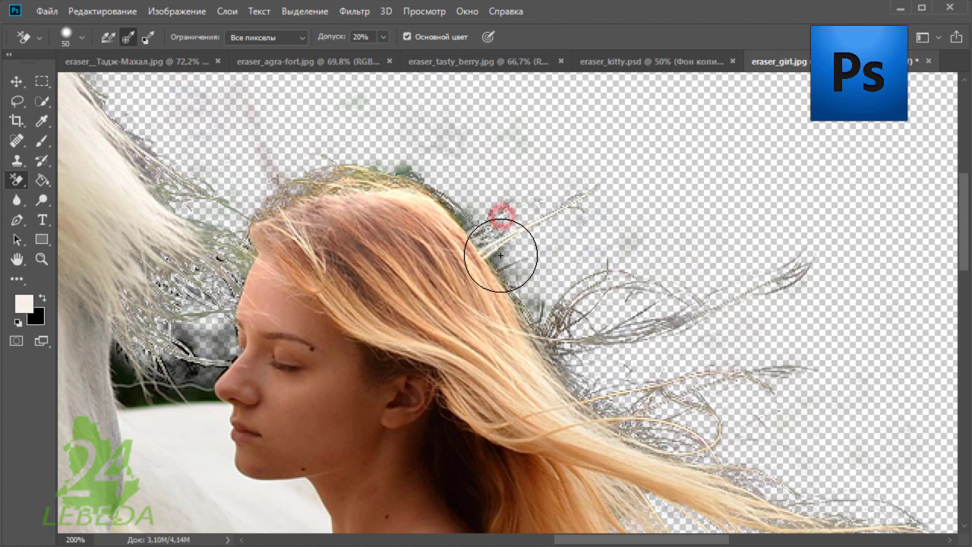
left_click(500, 257)
left_click(505, 278)
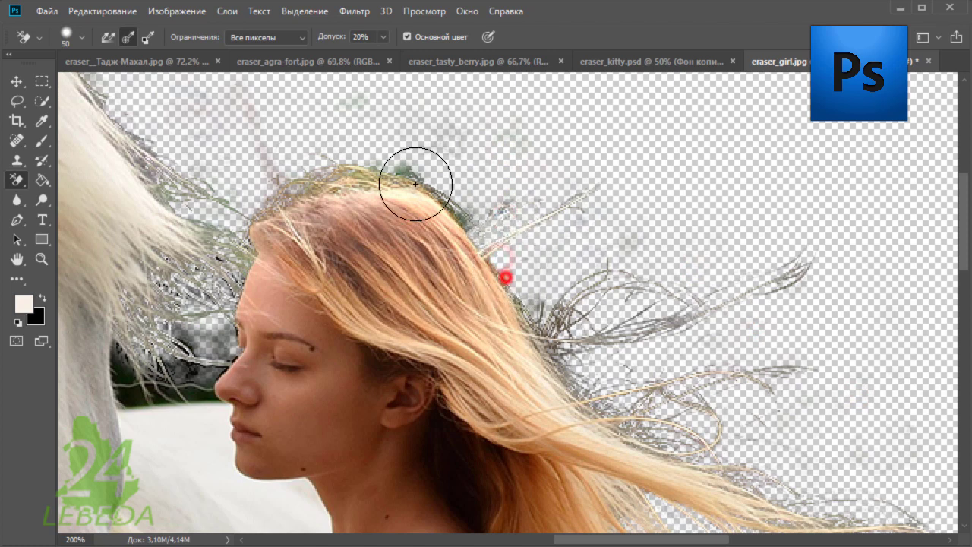
left_click(405, 175)
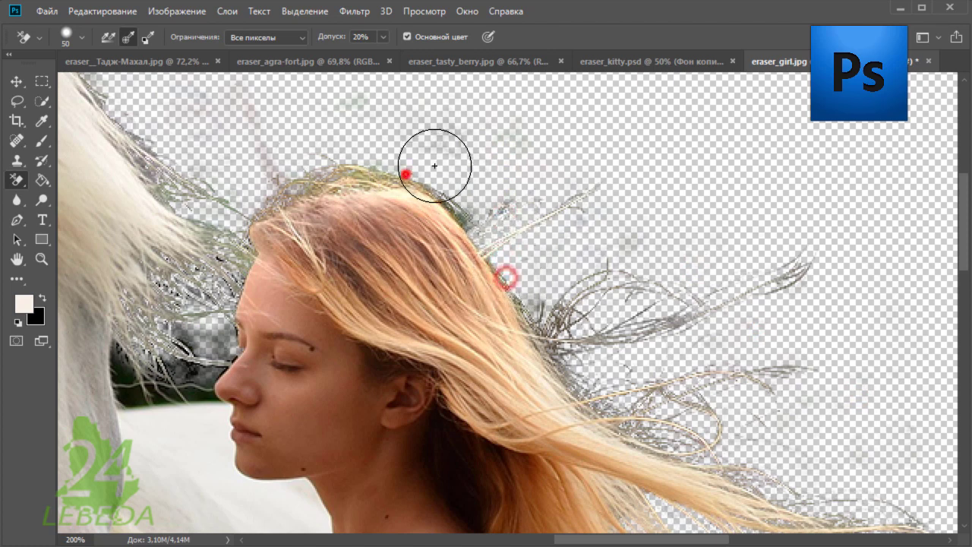
left_click(221, 258)
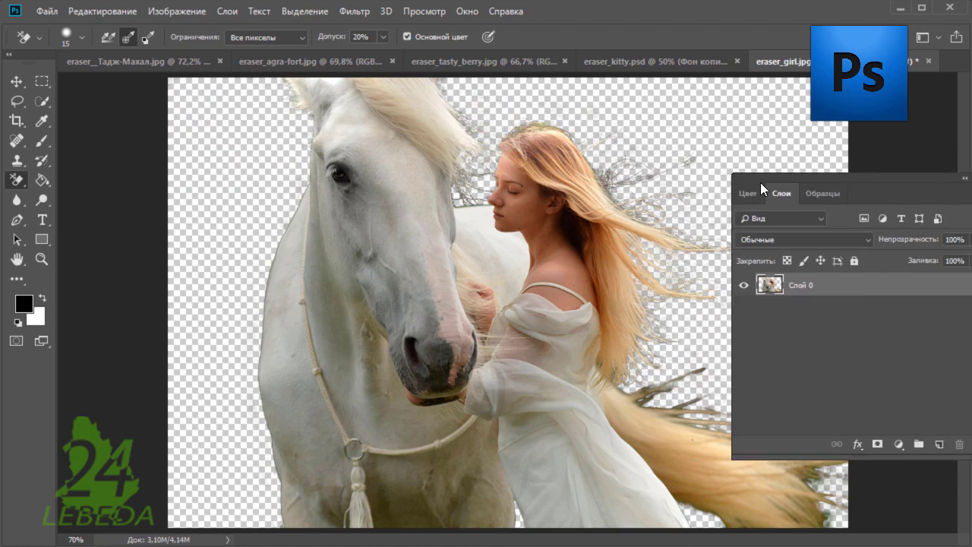
mouse_move(760, 183)
left_mouse_down()
mouse_move(727, 178)
mouse_move(971, 191)
mouse_move(800, 173)
mouse_move(795, 158)
left_mouse_up()
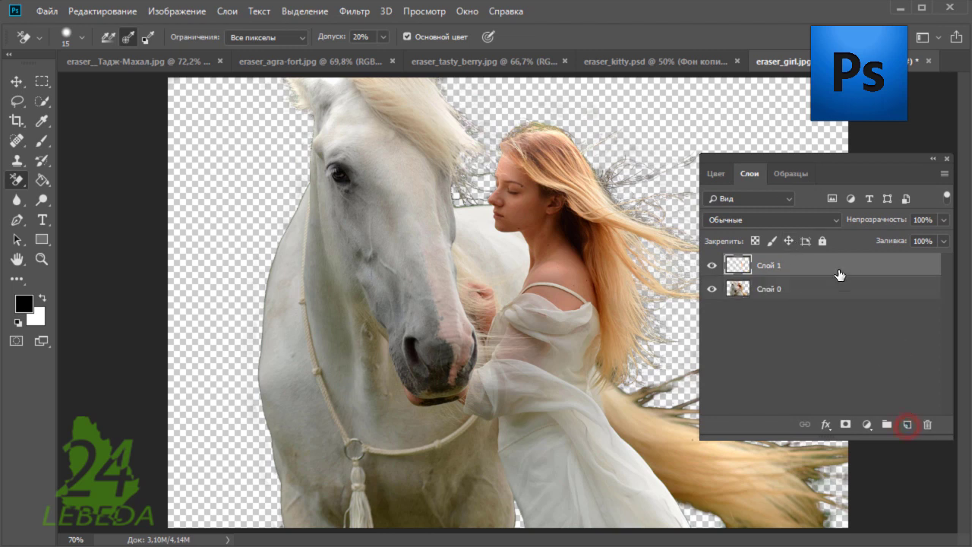
- Move Слой 1 below Слой 0 and fill it with black using Alt+Backspace
left_click_drag(839, 274, 833, 293)
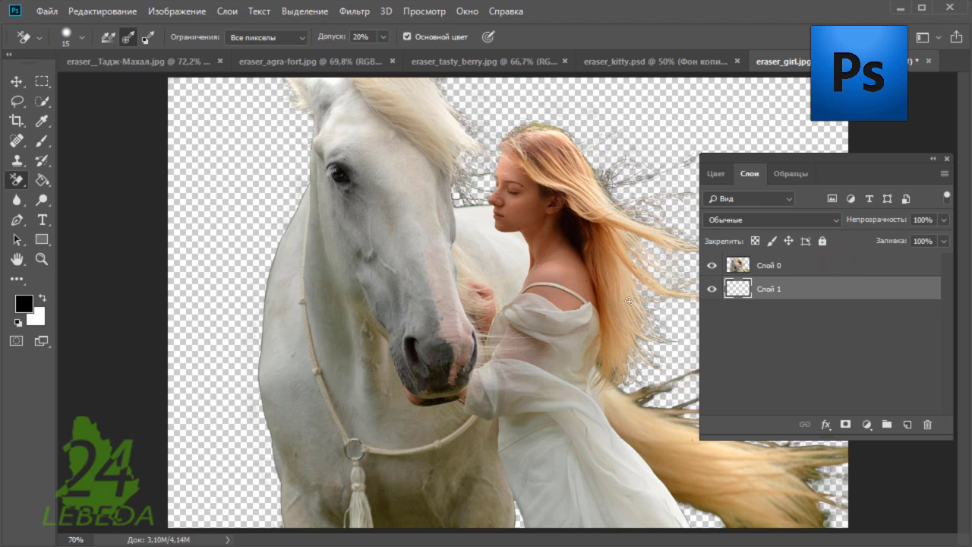
key("alt+BackSpace")
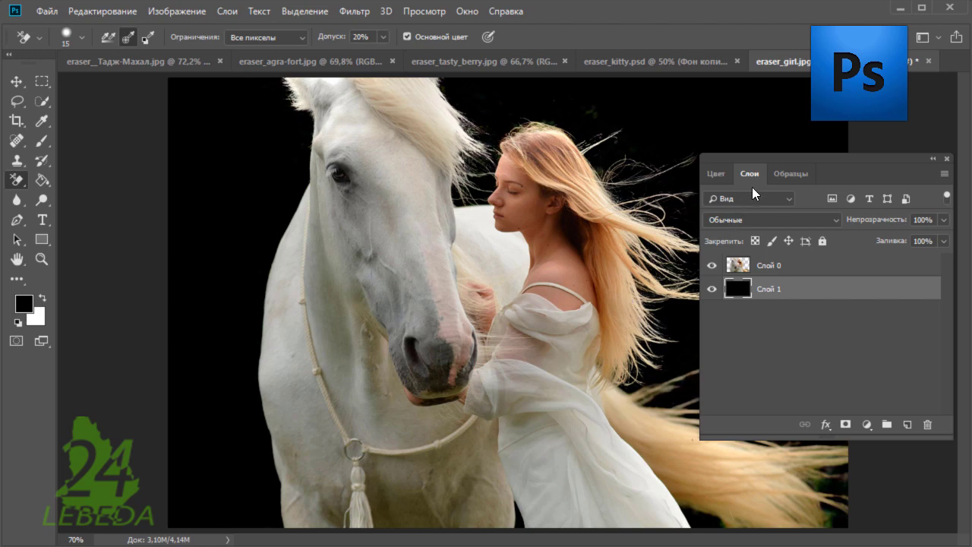
mouse_move(758, 158)
left_mouse_down()
mouse_move(841, 121)
mouse_move(826, 133)
left_mouse_up()
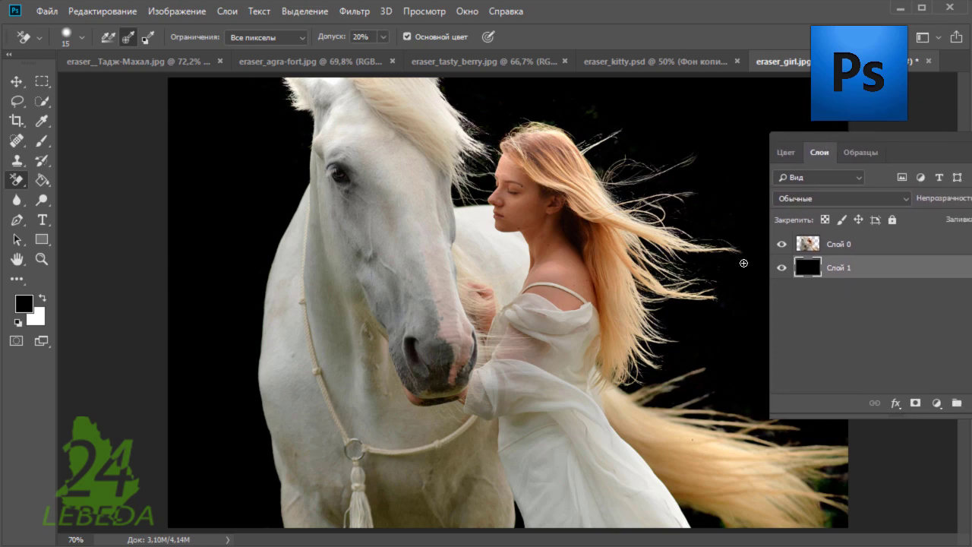
right_click(18, 180)
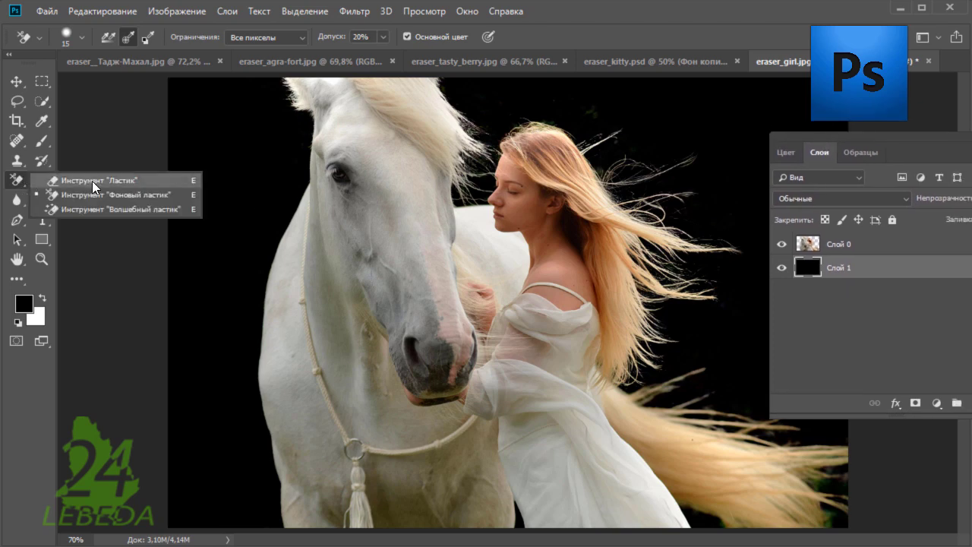
- Zoom to 200% and erase the stray specks above the girl's hairline with the Eraser
left_click(92, 181)
key("alt+bracketright")
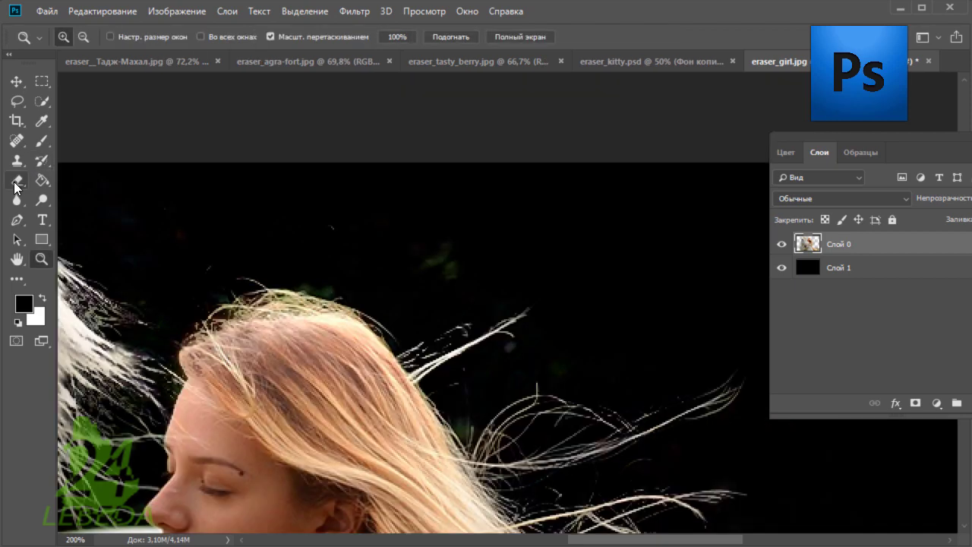
left_click(16, 182)
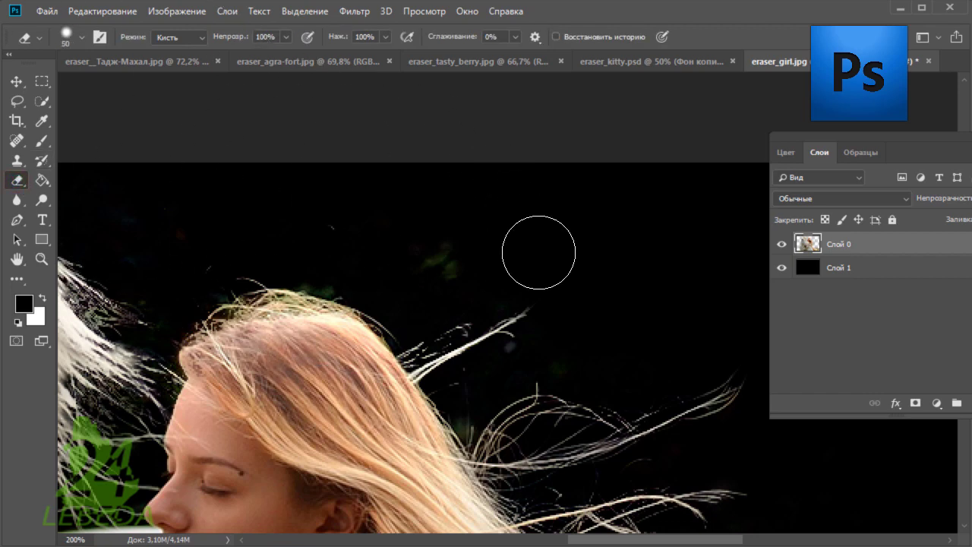
left_click_drag(389, 260, 150, 259)
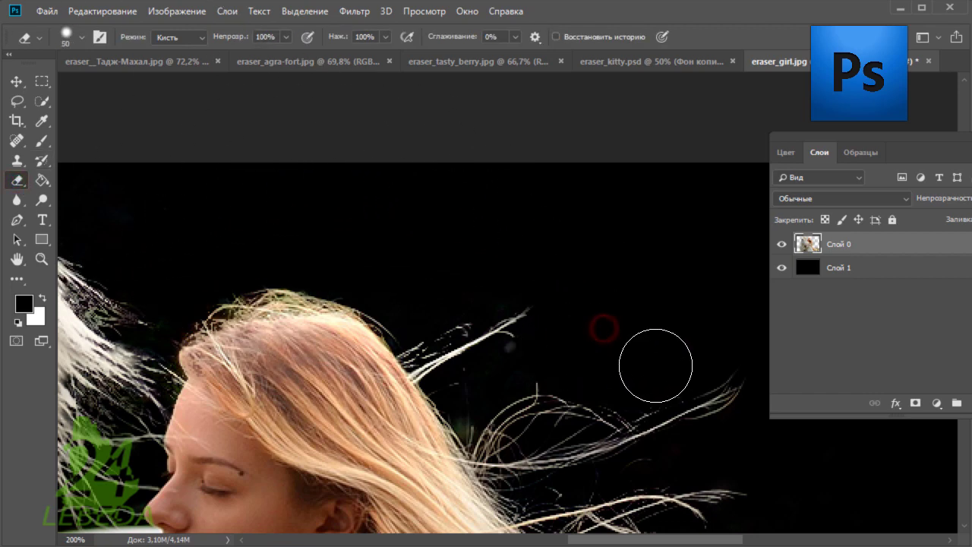
- Fit the image on screen and hide the black Слой 1 to view the transparent cut-out
key("ctrl+0")
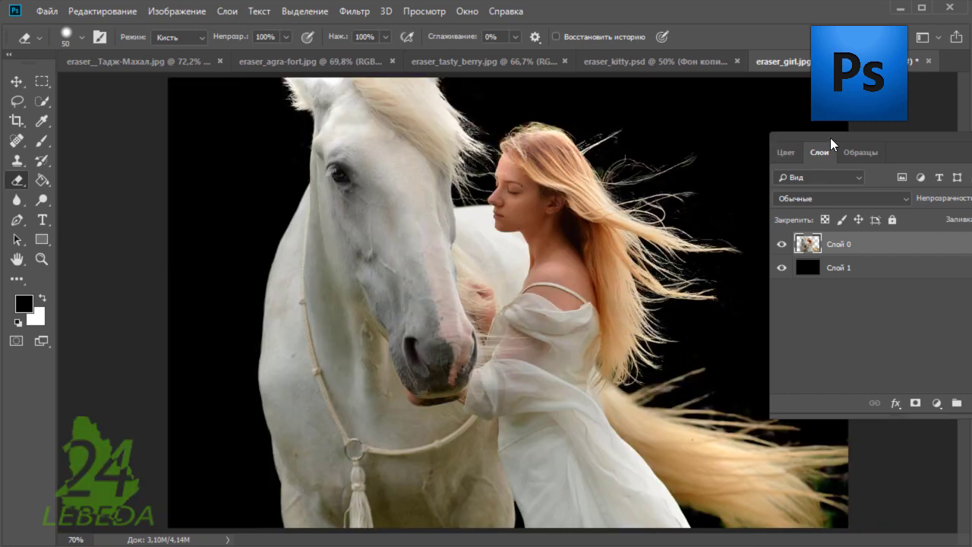
left_click_drag(833, 137, 812, 138)
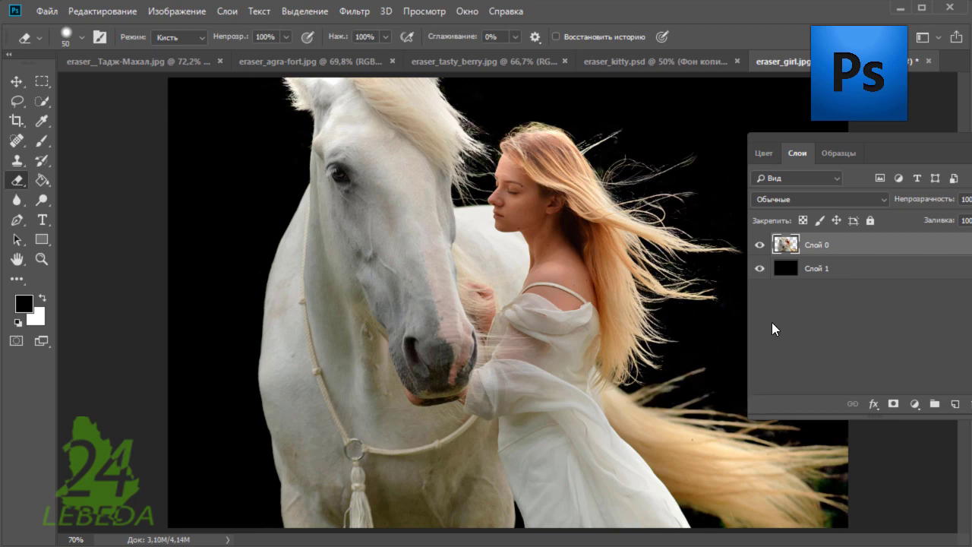
left_click(760, 268)
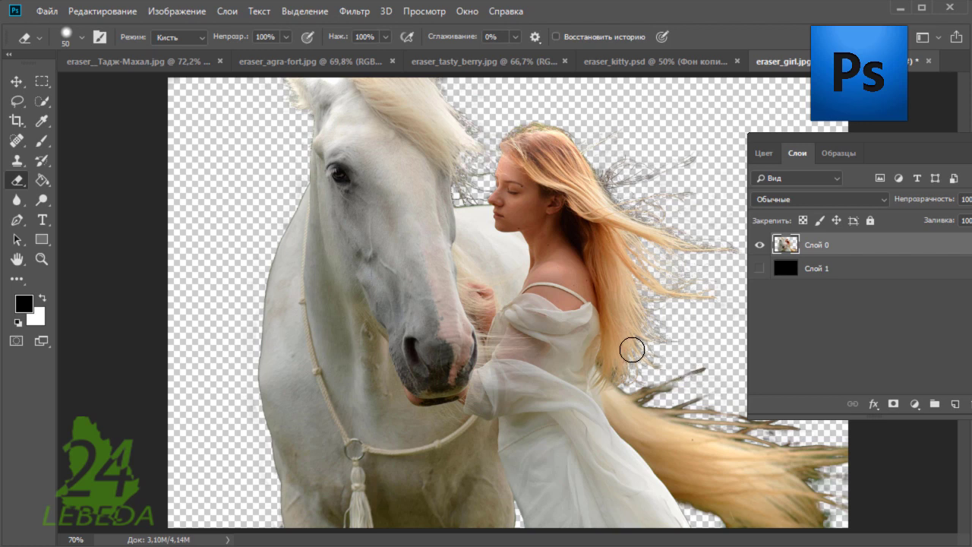
- Zoom to 300% on the edge of the horse's neck
left_click(40, 260)
left_click(237, 296)
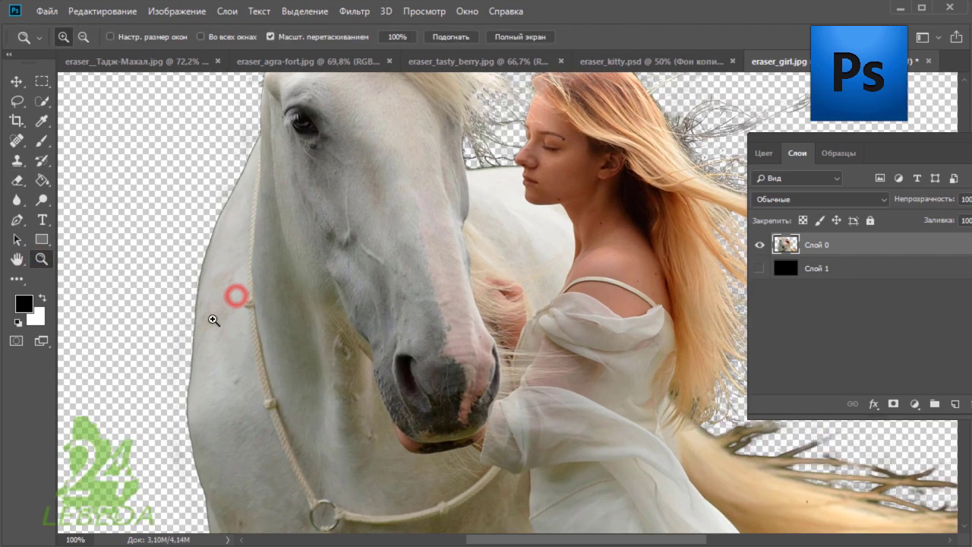
left_click(212, 319)
left_click(179, 349)
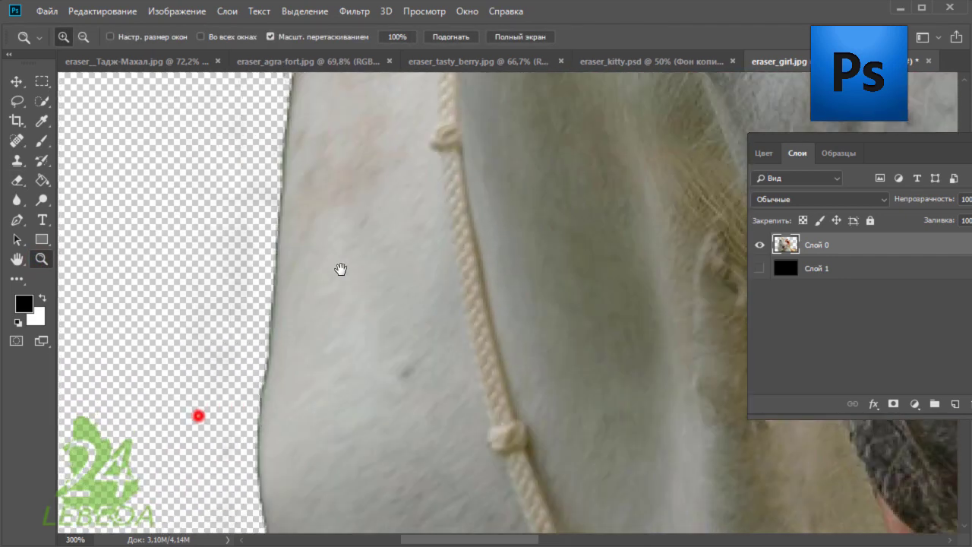
mouse_move(199, 415)
left_mouse_down()
mouse_move(350, 343)
mouse_move(400, 336)
mouse_move(373, 315)
mouse_move(400, 255)
mouse_move(390, 341)
mouse_move(373, 370)
left_mouse_up()
- Erase the faint grey smudges along the horse's neck edge with the plain Eraser
left_click(18, 181)
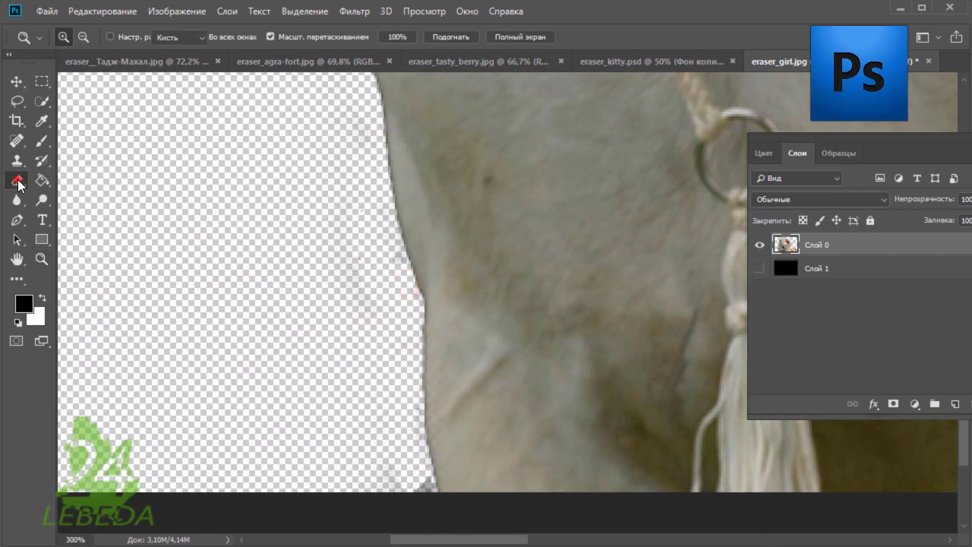
left_click(76, 178)
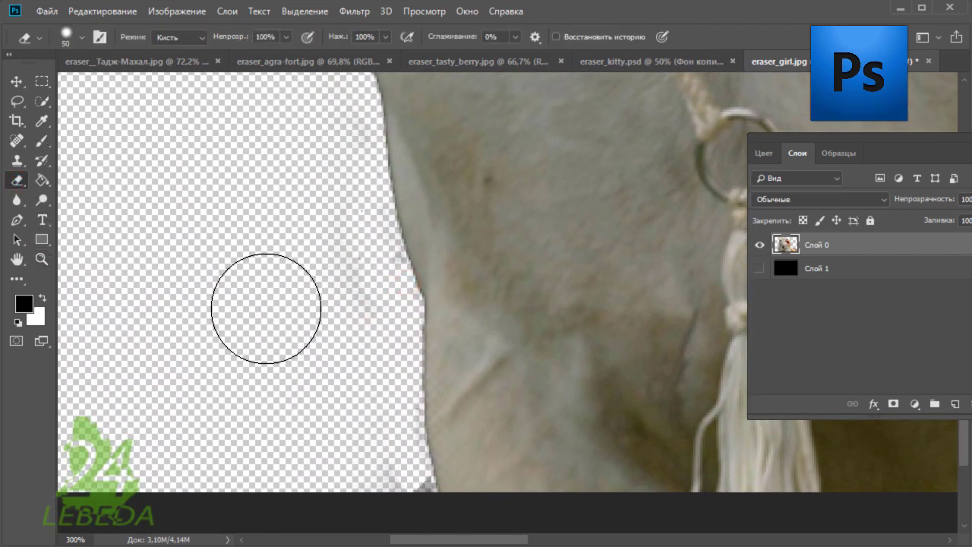
left_click(385, 485)
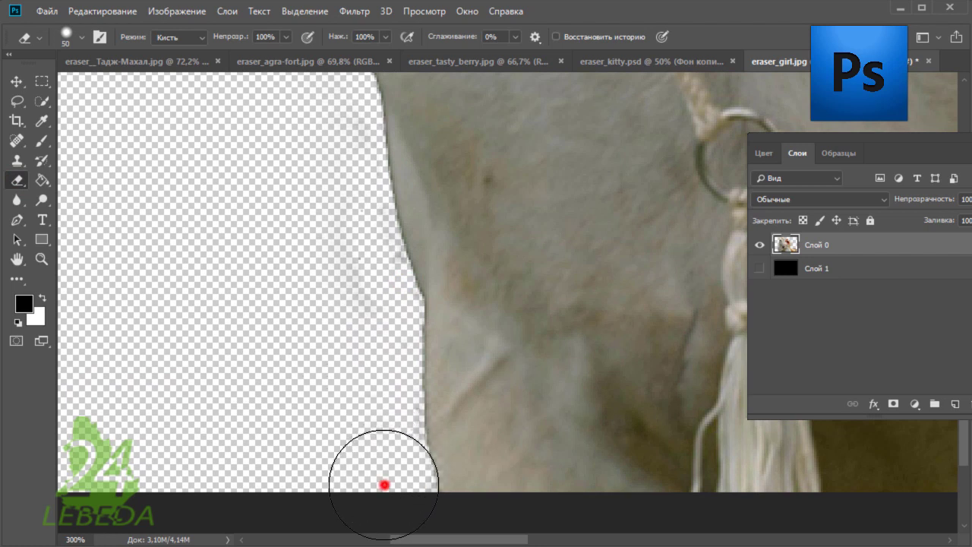
left_click_drag(384, 485, 364, 402)
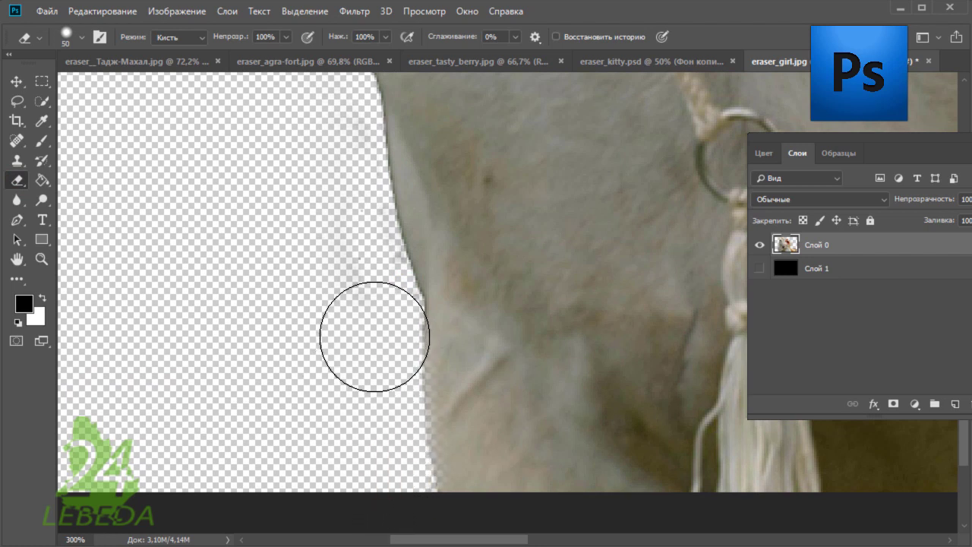
left_click_drag(375, 337, 341, 250)
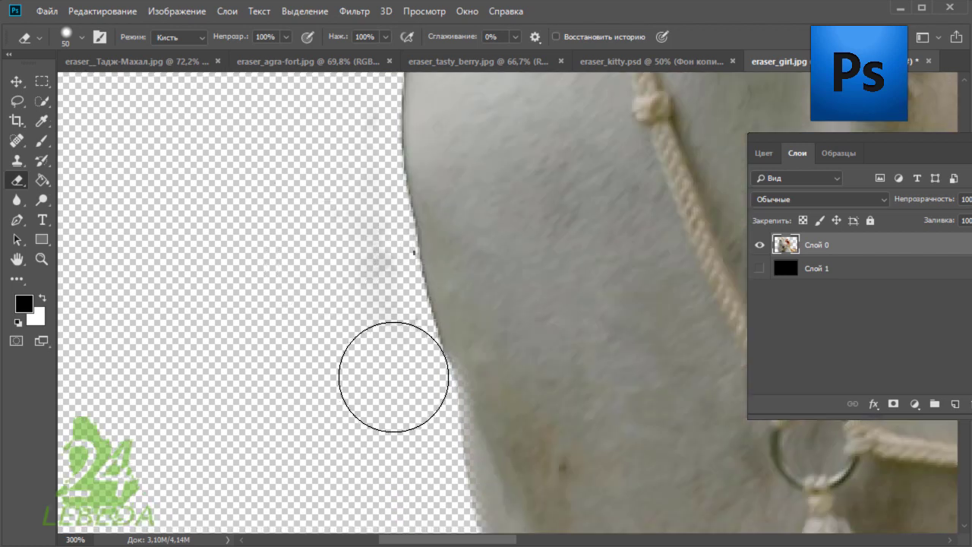
mouse_move(393, 377)
left_mouse_down()
mouse_move(379, 324)
mouse_move(368, 347)
left_mouse_up()
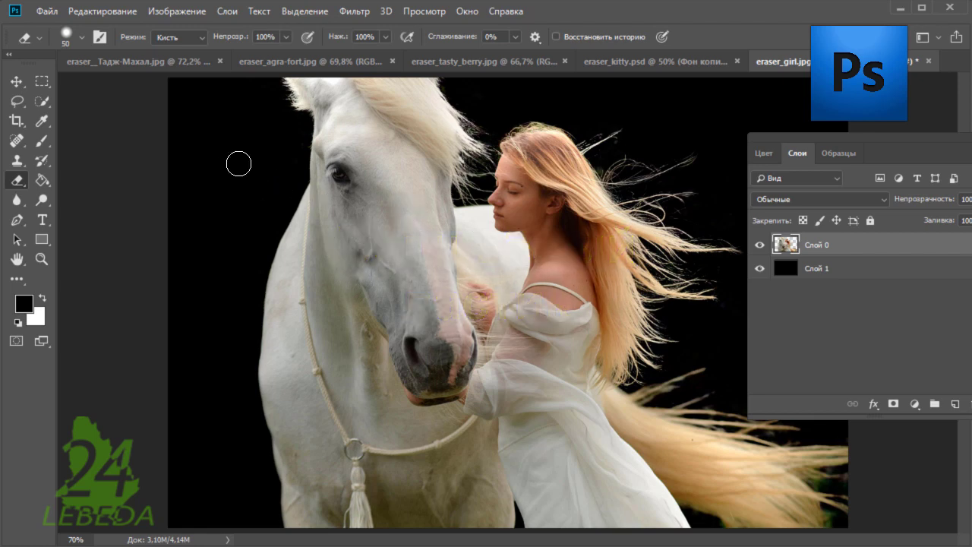
- Select the Magic Eraser and switch to the Taj Mahal photo
right_click(19, 184)
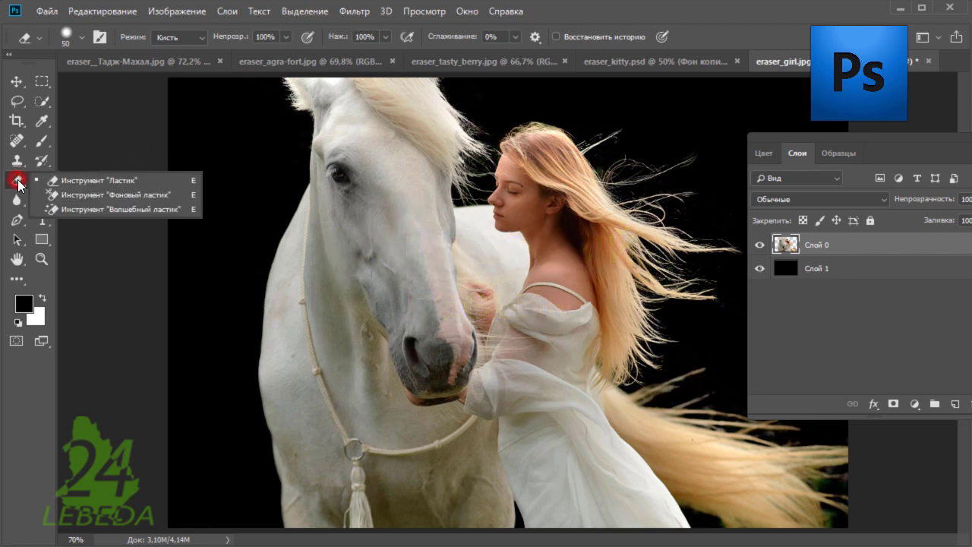
left_click(168, 210)
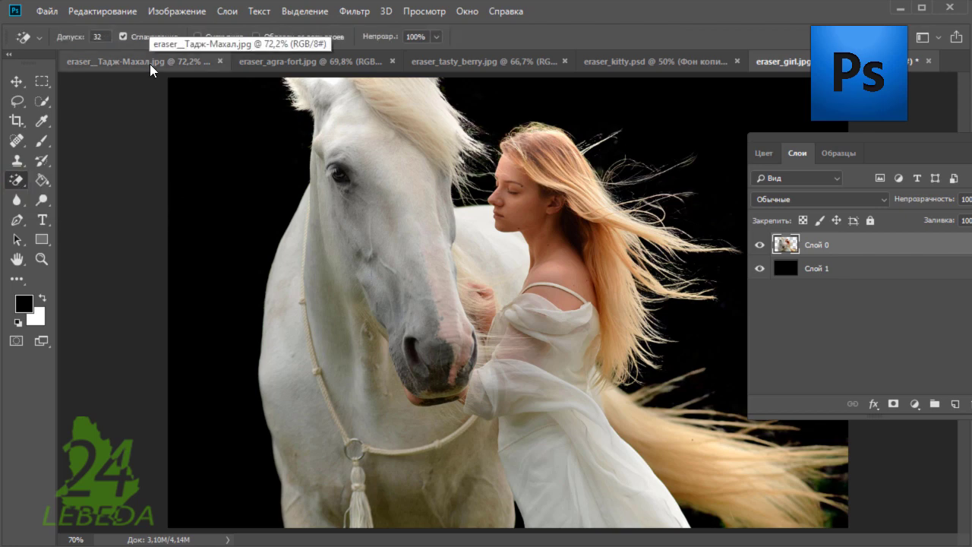
left_click(150, 66)
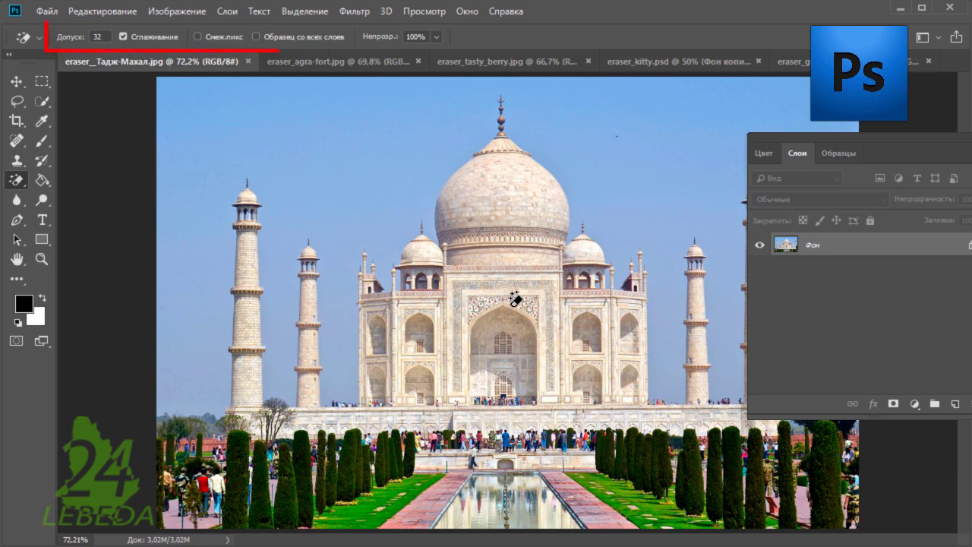
right_click(20, 186)
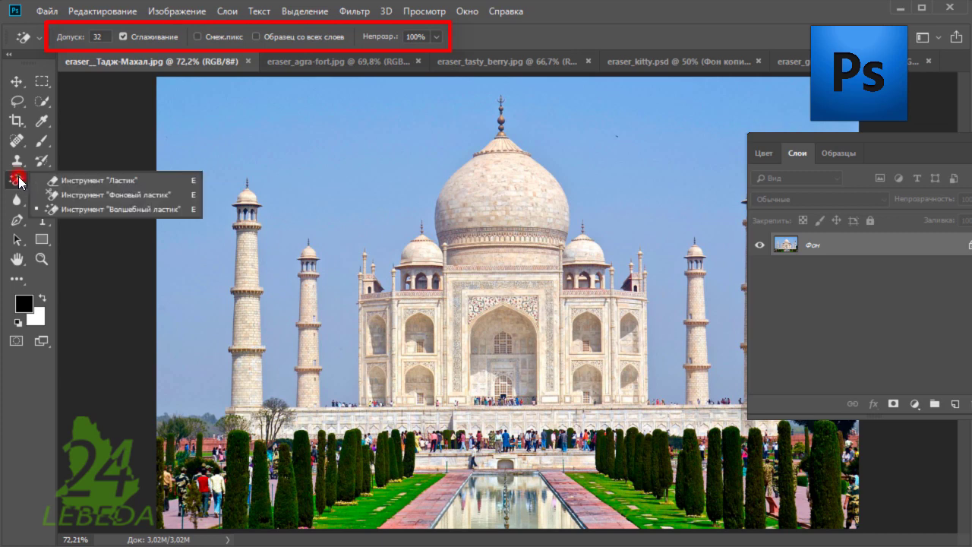
left_click(99, 208)
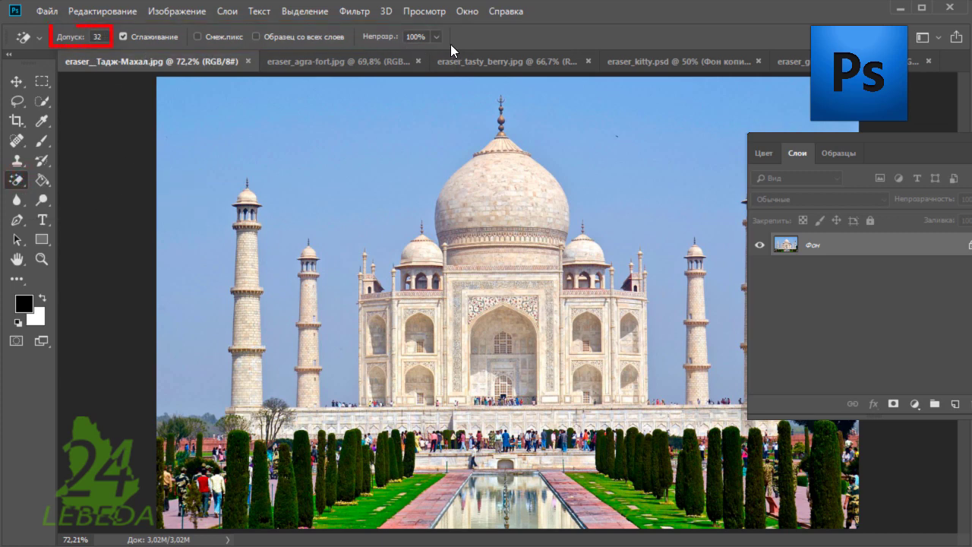
- Set the Magic Eraser tolerance (Допуск) to 50, dismissing the out-of-range warning
left_click(101, 36)
double_click(102, 37)
left_click(101, 37)
type("300")
key("Return")
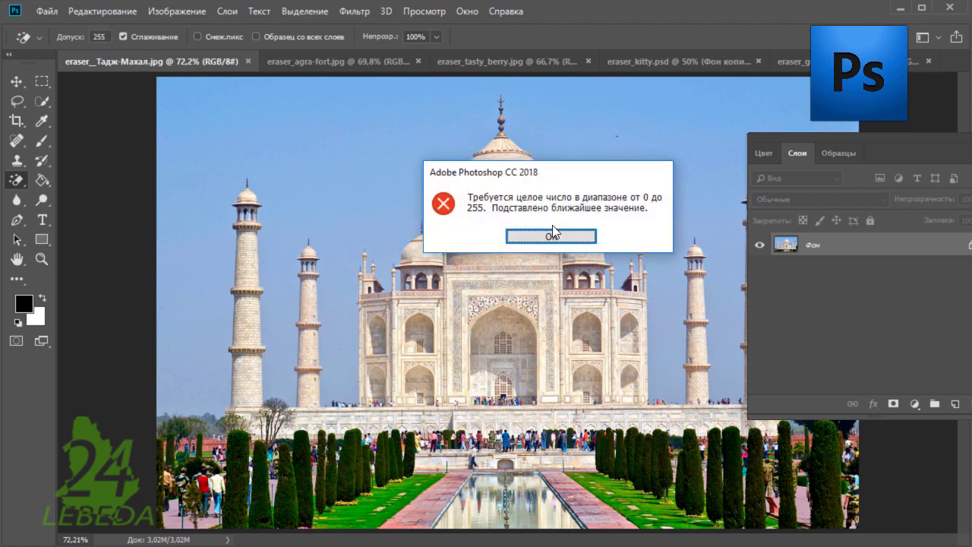
left_click(551, 237)
type("0")
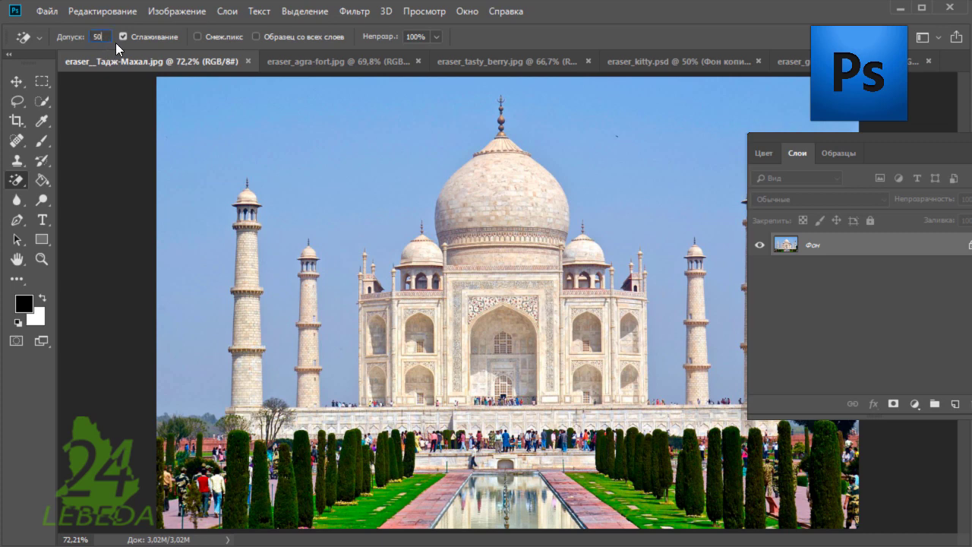
key("Return")
- Zoom to 300% near the left dome, trial-erase the sky with the Magic Eraser, then undo it
key("z")
left_click(405, 262)
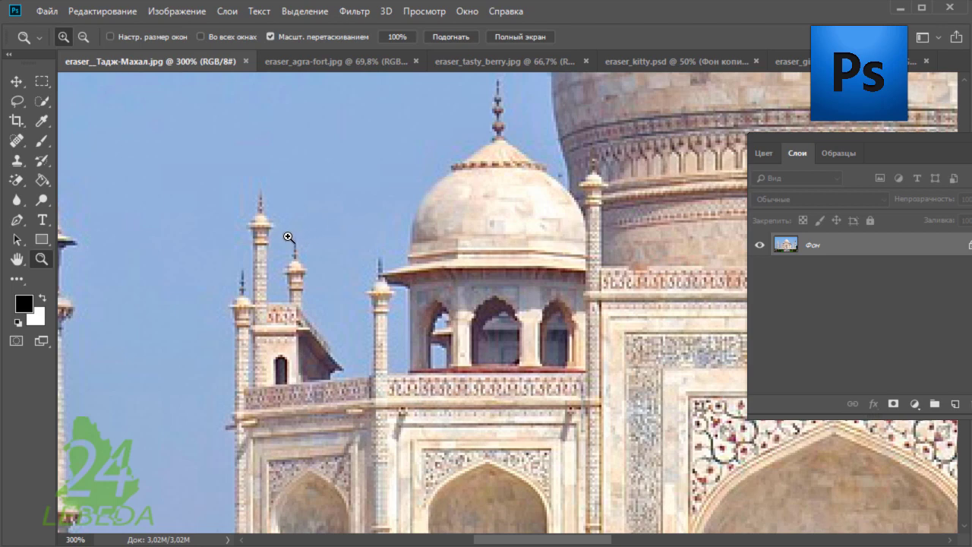
left_click(16, 180)
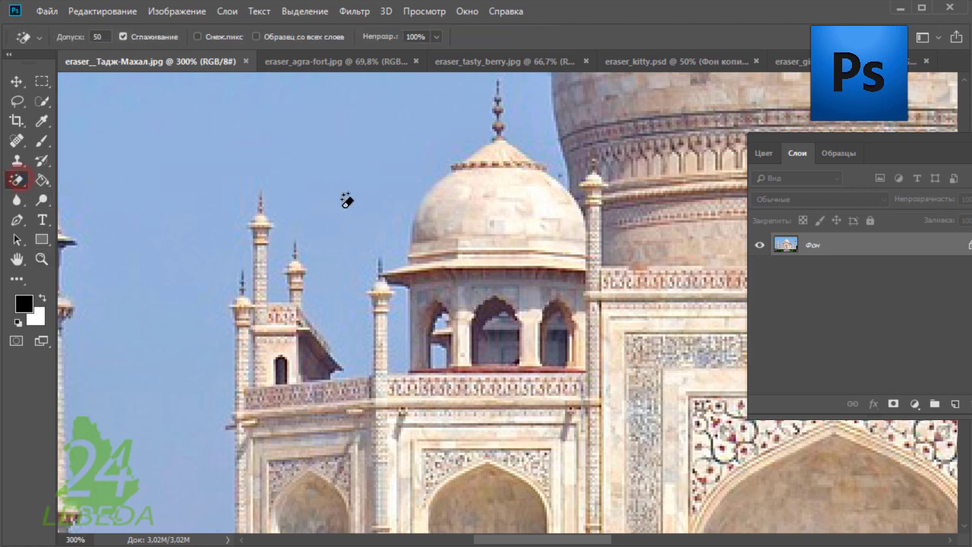
left_click(362, 200)
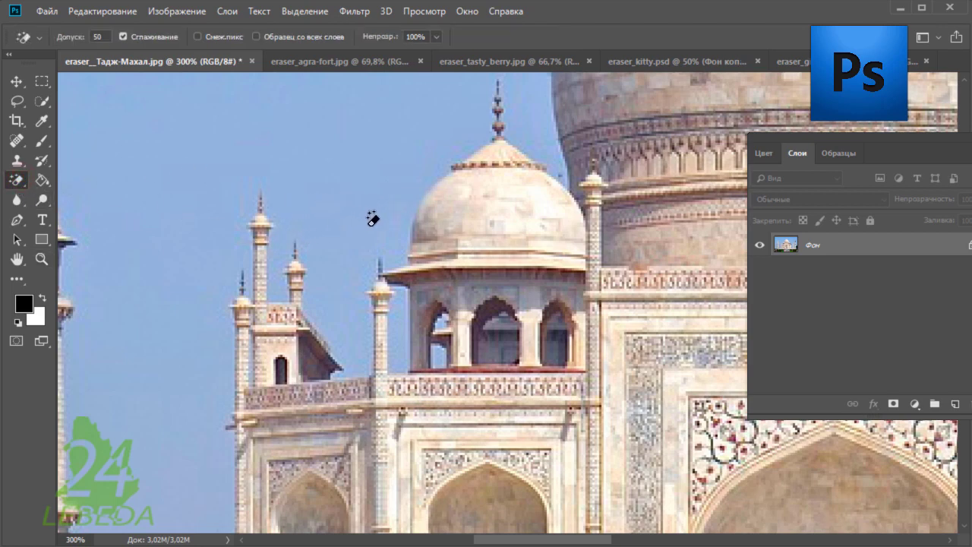
left_click(337, 275)
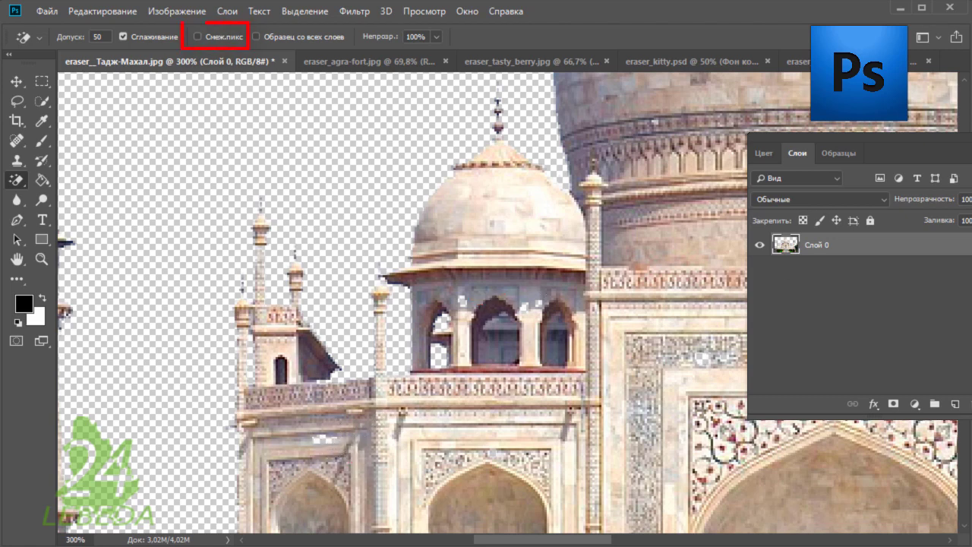
key("ctrl+z")
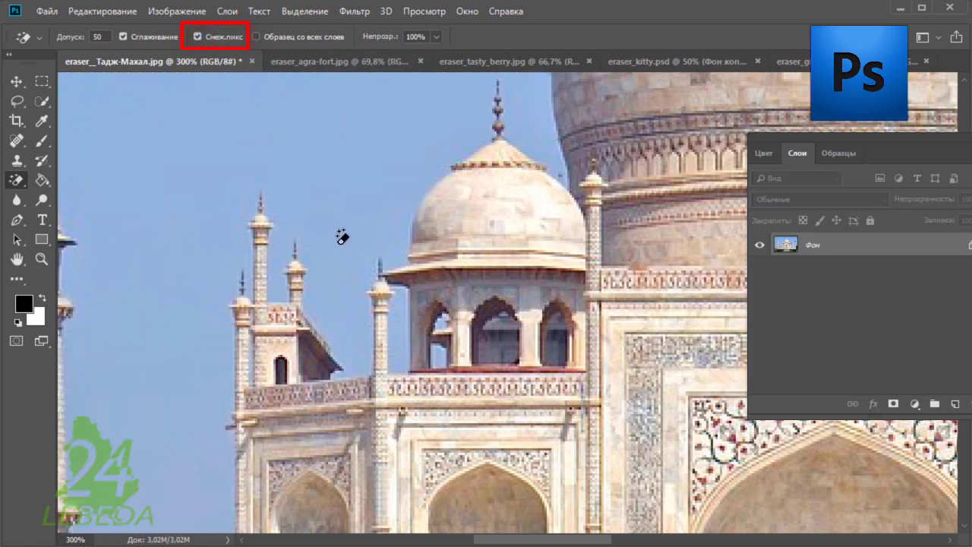
- Erase the connected Taj Mahal sky plus the enclosed sky patches by the pavilion's pillar and left arch
left_click(340, 270)
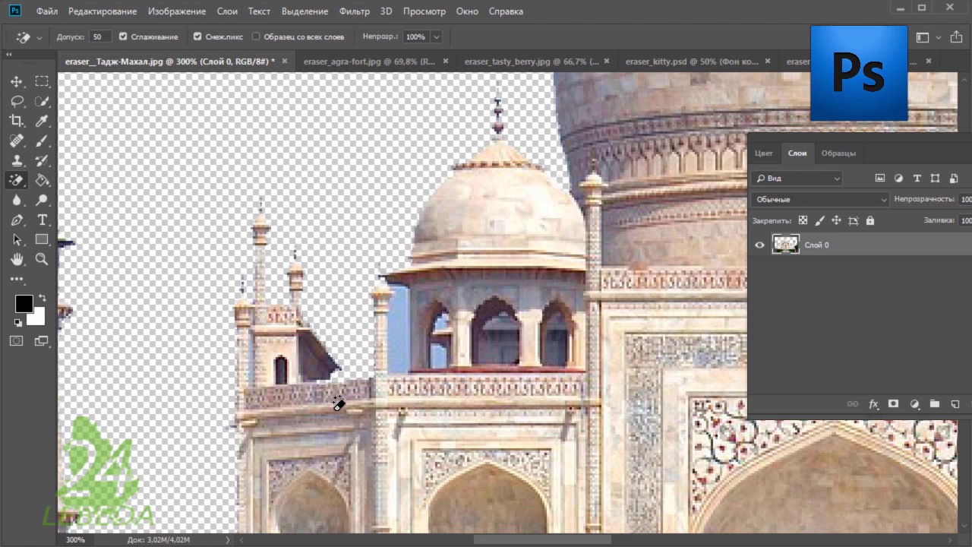
left_click(401, 346)
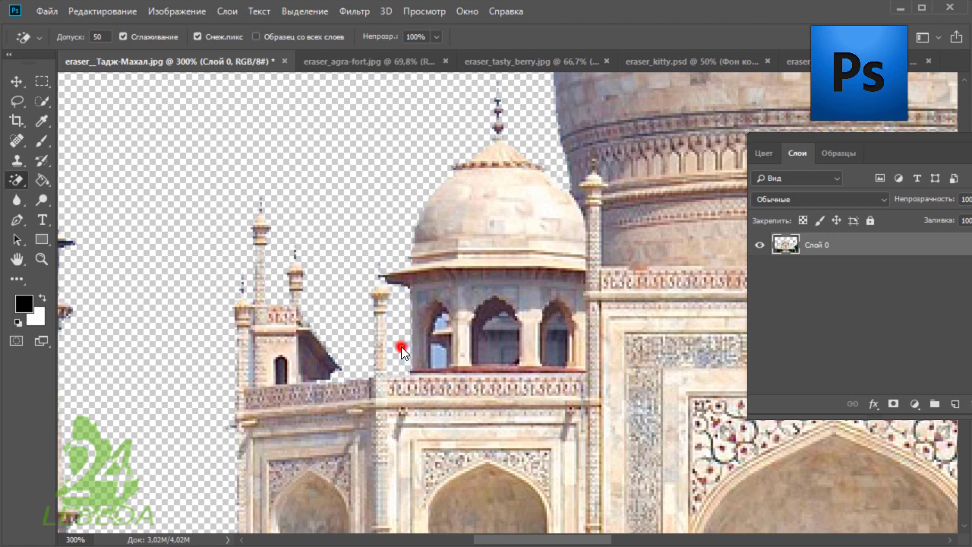
left_click(438, 326)
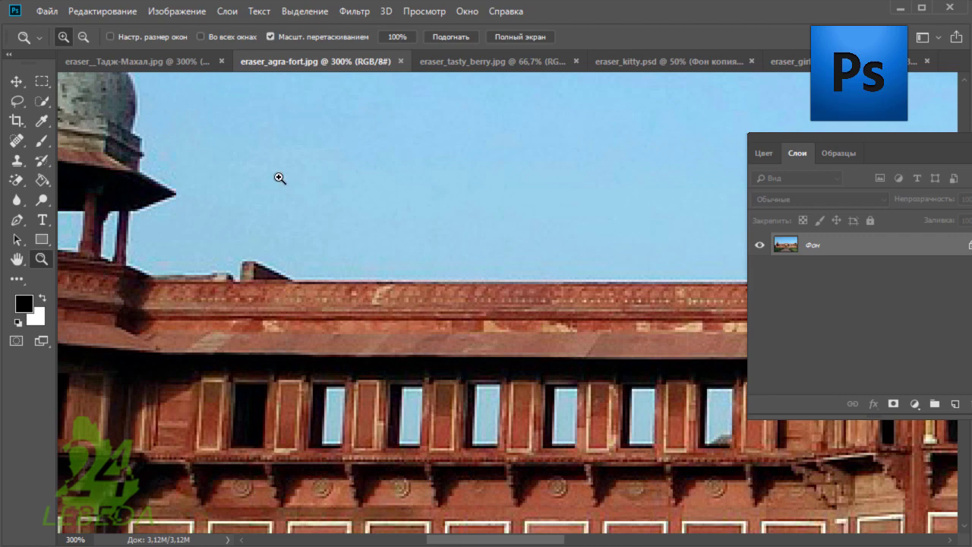
- Erase the fort's five window panes one by one with the Magic Eraser, then undo
left_click(18, 183)
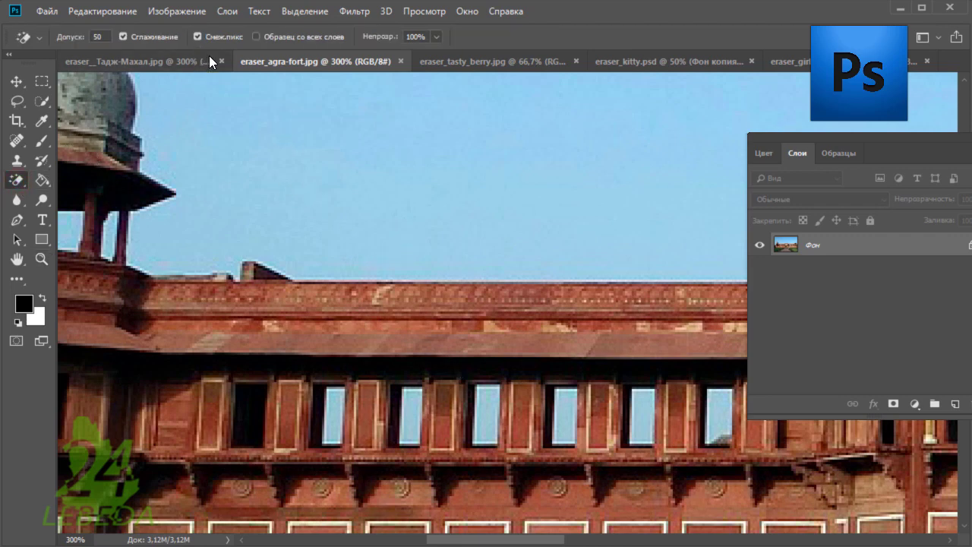
left_click(412, 423)
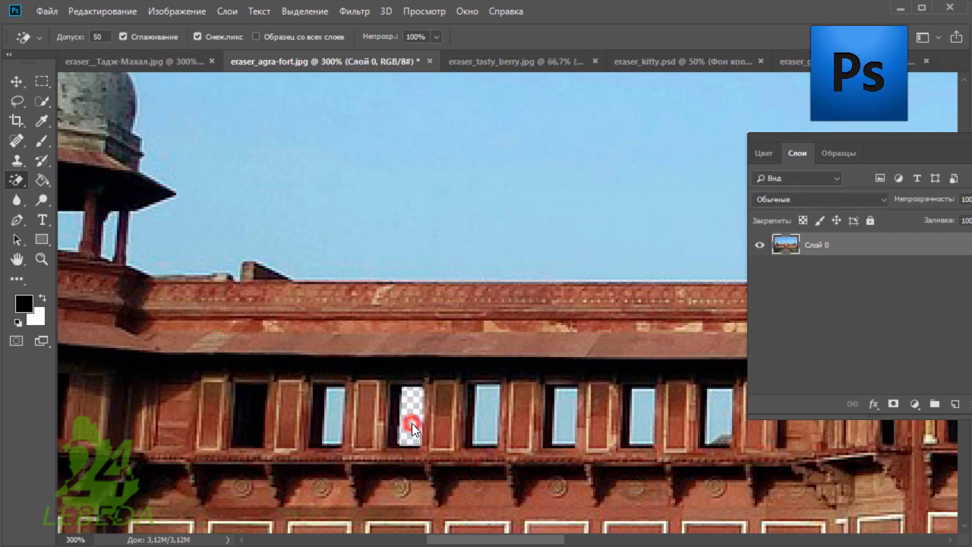
left_click(487, 423)
left_click(565, 425)
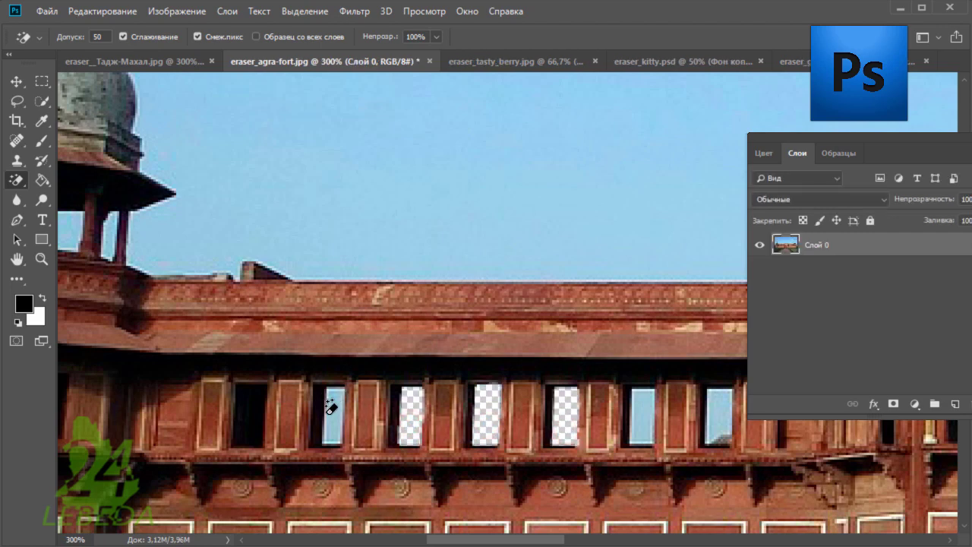
left_click(326, 414)
left_click(642, 416)
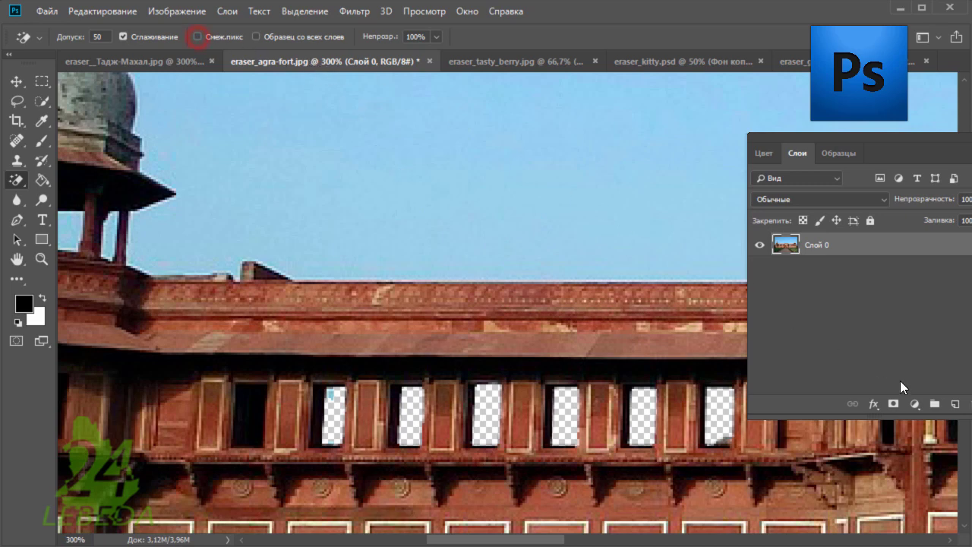
key("ctrl+z")
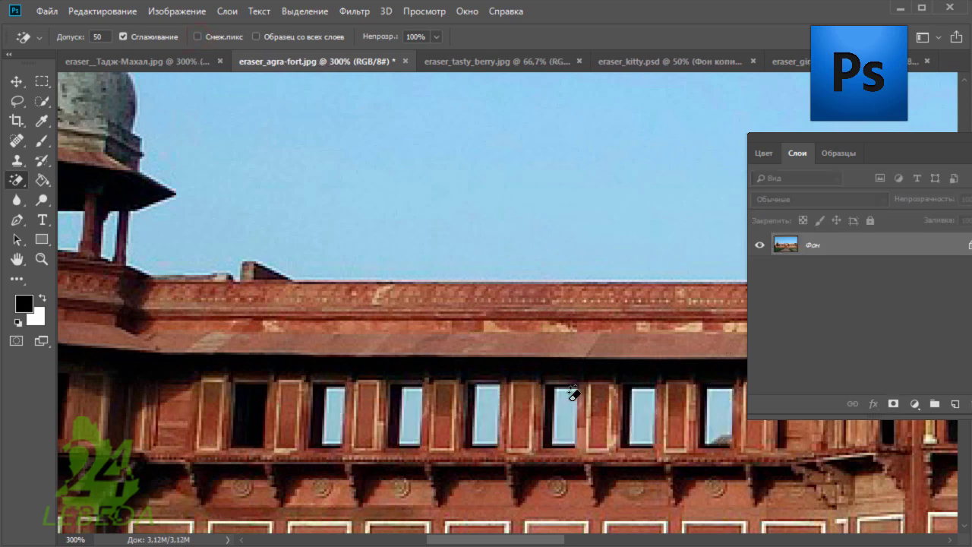
- Erase the fort's sky and all windows at once, then clear the remaining blue sky
left_click(566, 404)
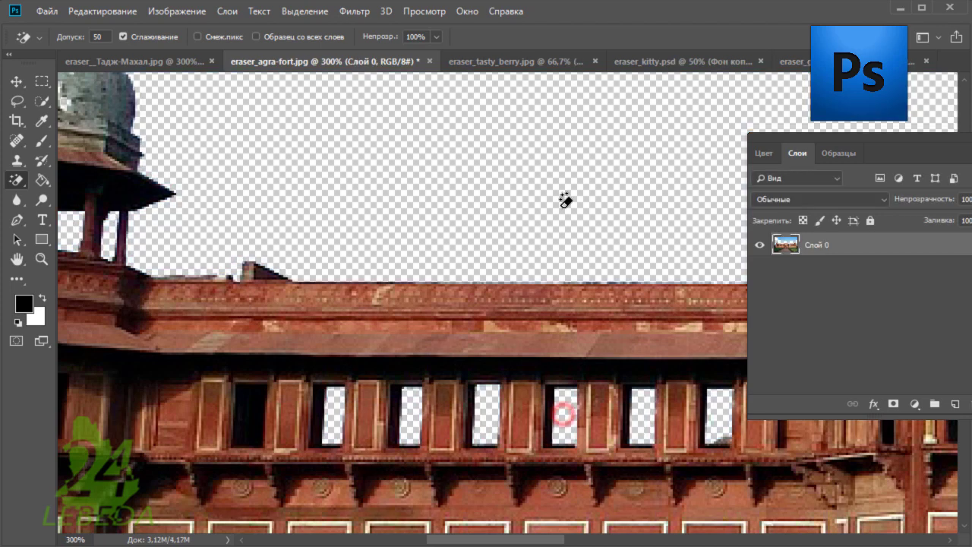
key("ctrl+0")
left_click(546, 177)
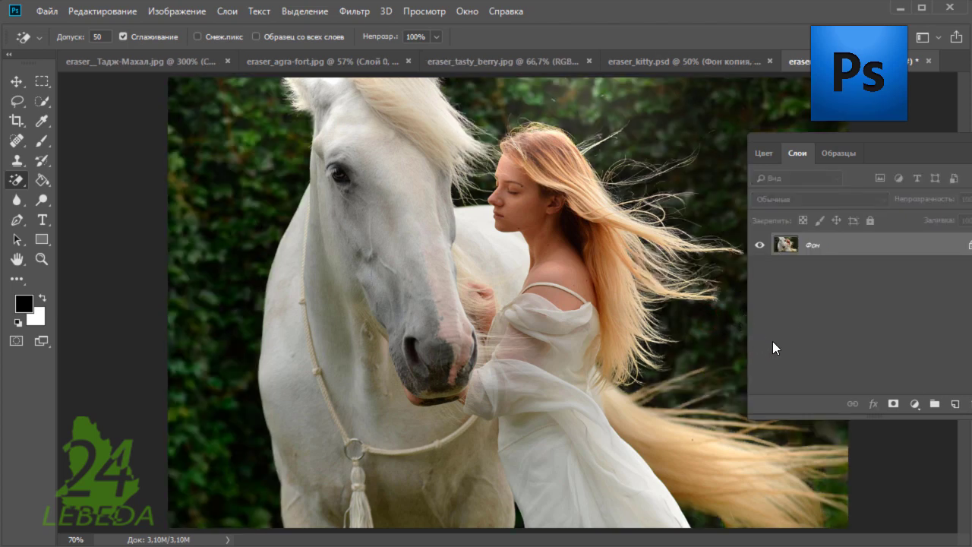
- Select the Magic Eraser and switch to eraser_tasty_berry.jpg
right_click(16, 181)
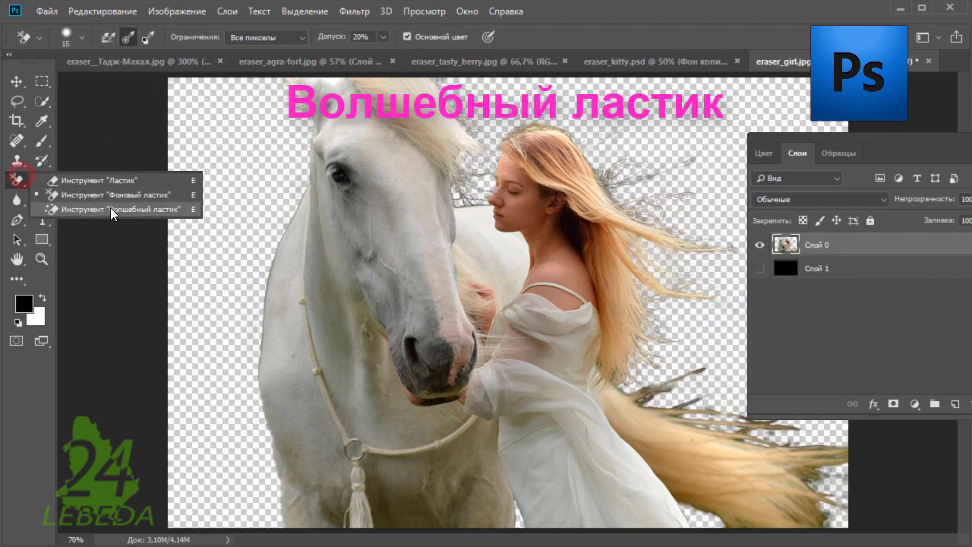
left_click(113, 209)
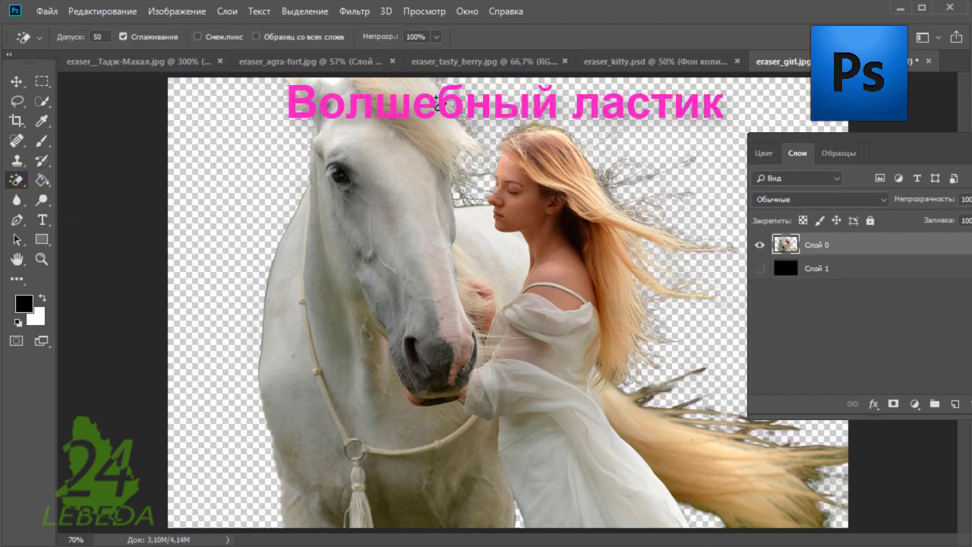
left_click(455, 64)
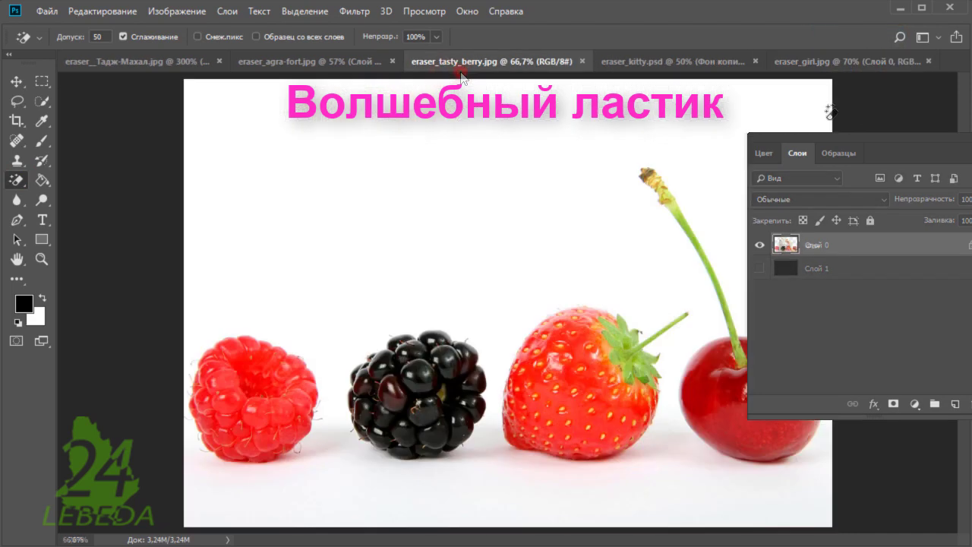
- Move the Layers panel aside and erase the white background around the four berries
left_click_drag(817, 143, 923, 125)
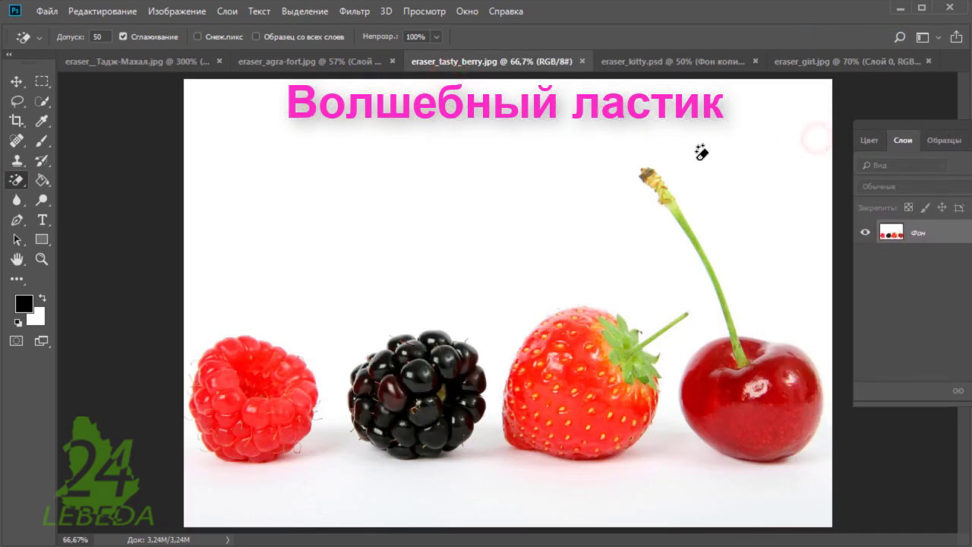
left_click(517, 220)
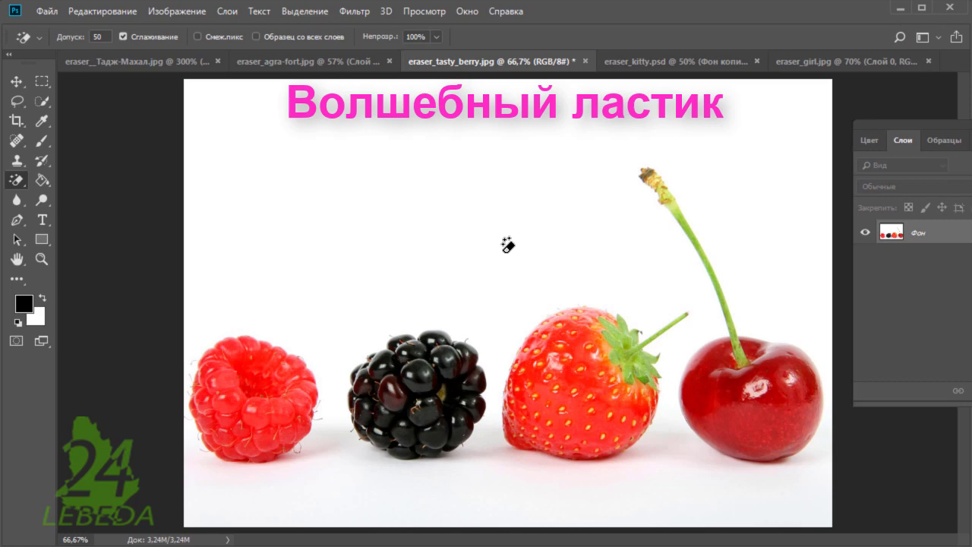
left_click(502, 253)
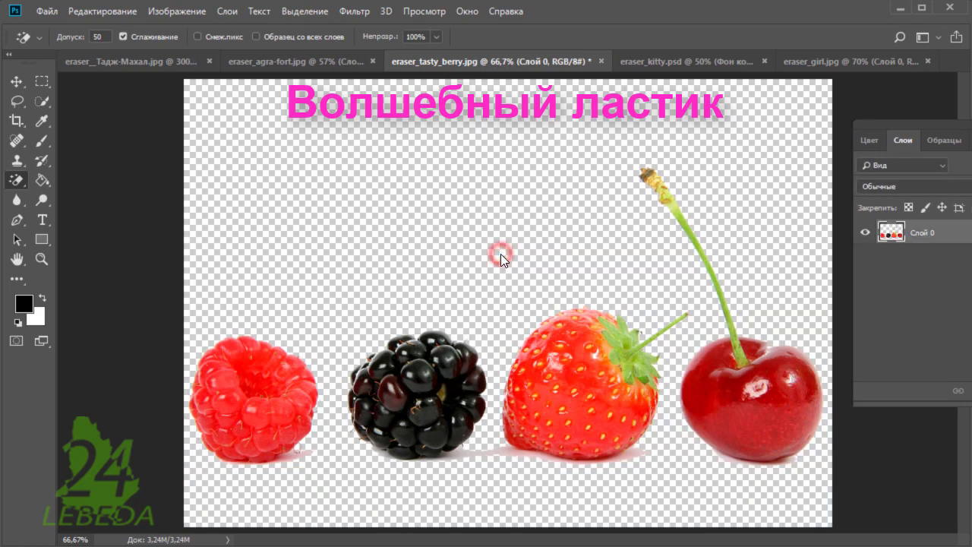